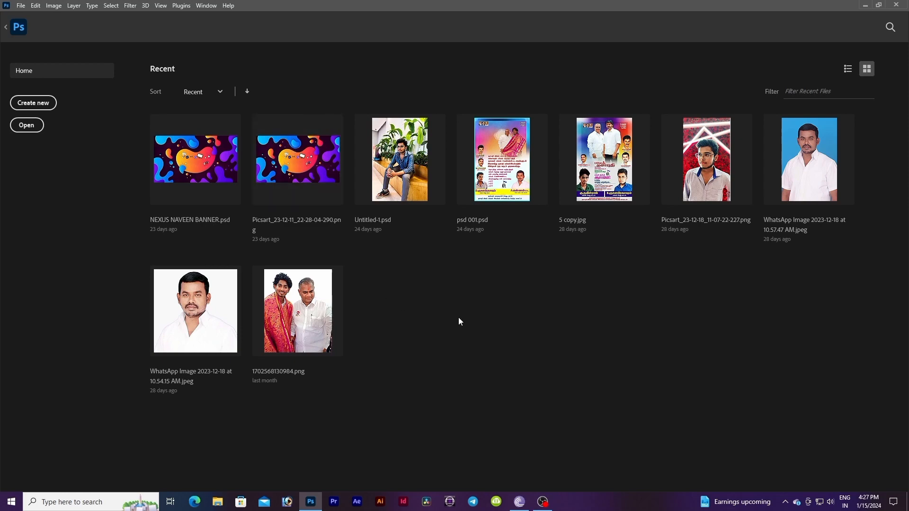
# Step: Create a new 7 × 5 inch, 300 ppi document in RGB Color mode with a white background
pyautogui.click(42, 105)
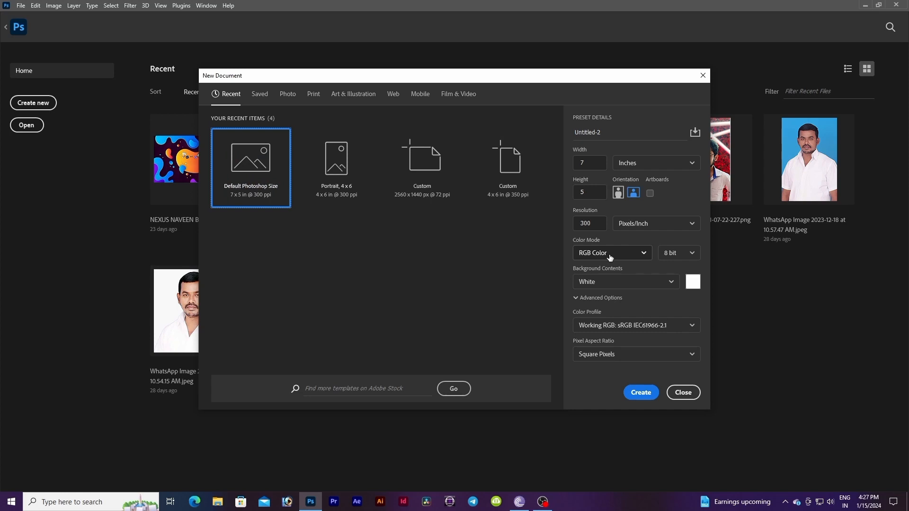
pyautogui.click(639, 254)
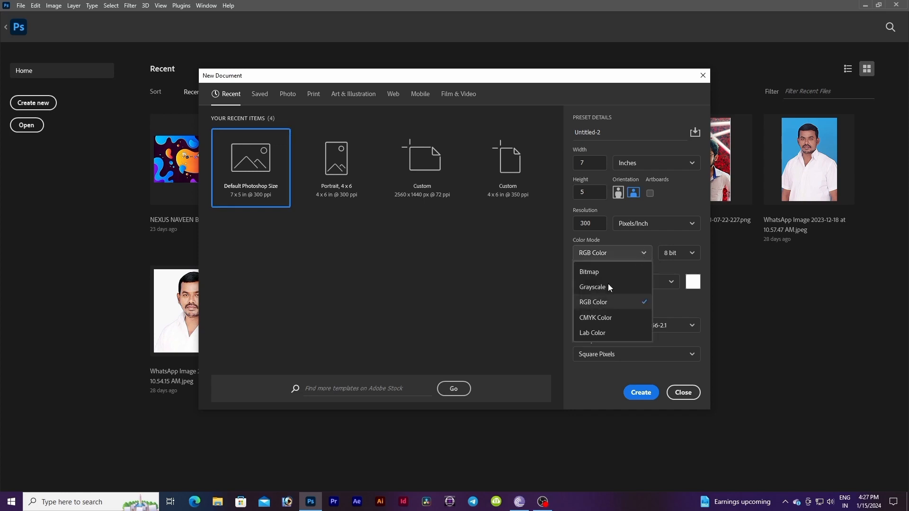
pyautogui.click(596, 316)
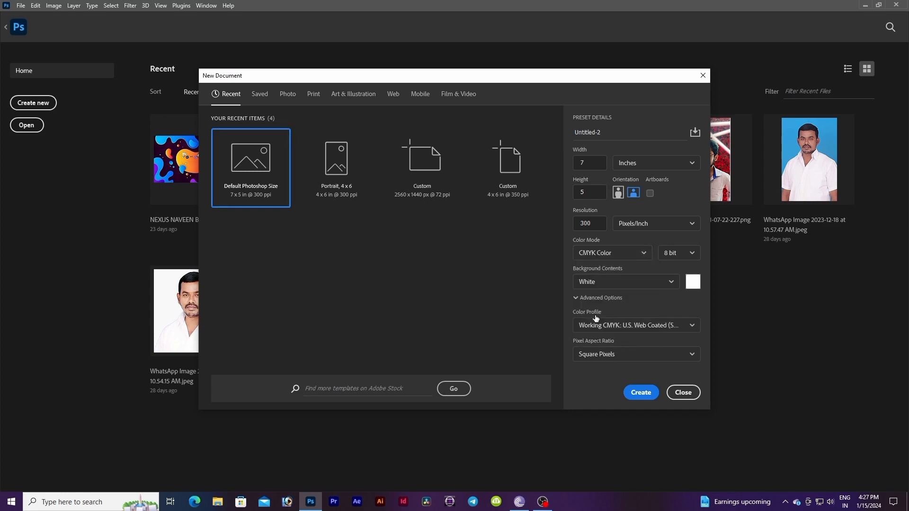
pyautogui.click(618, 255)
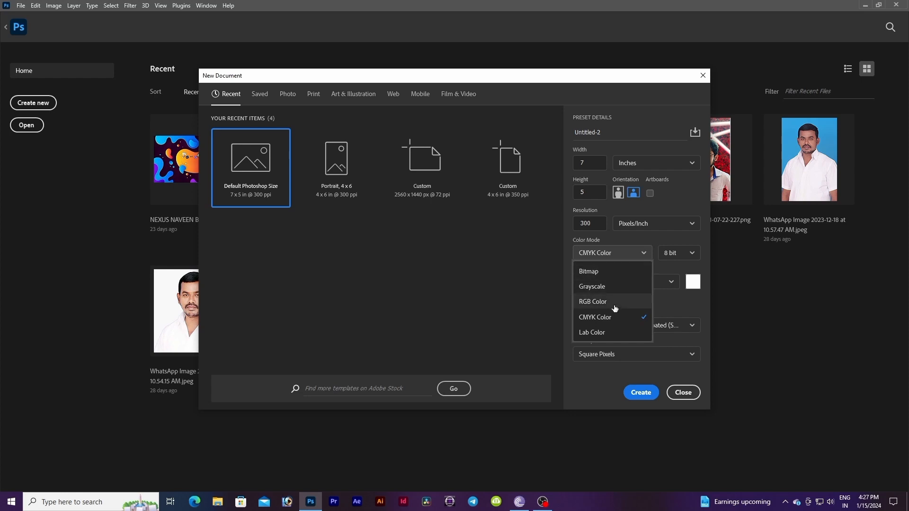
pyautogui.click(614, 303)
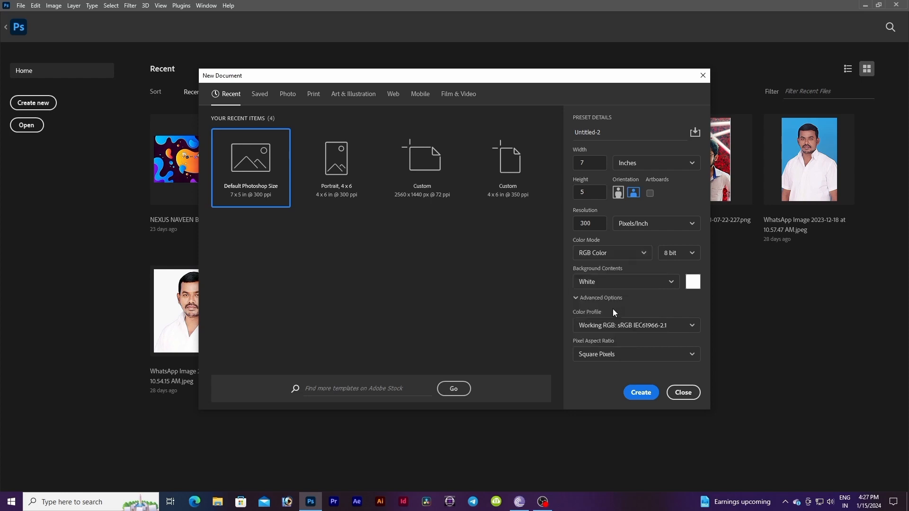
pyautogui.click(613, 254)
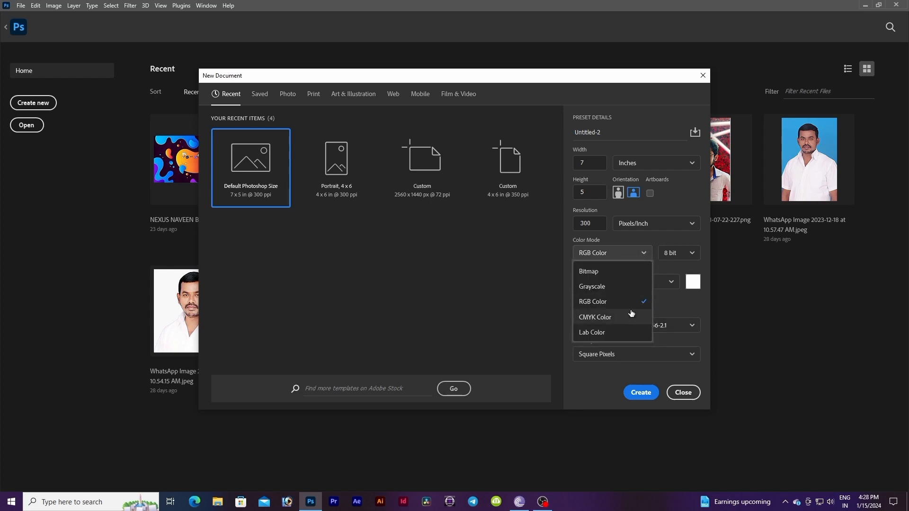
pyautogui.click(610, 253)
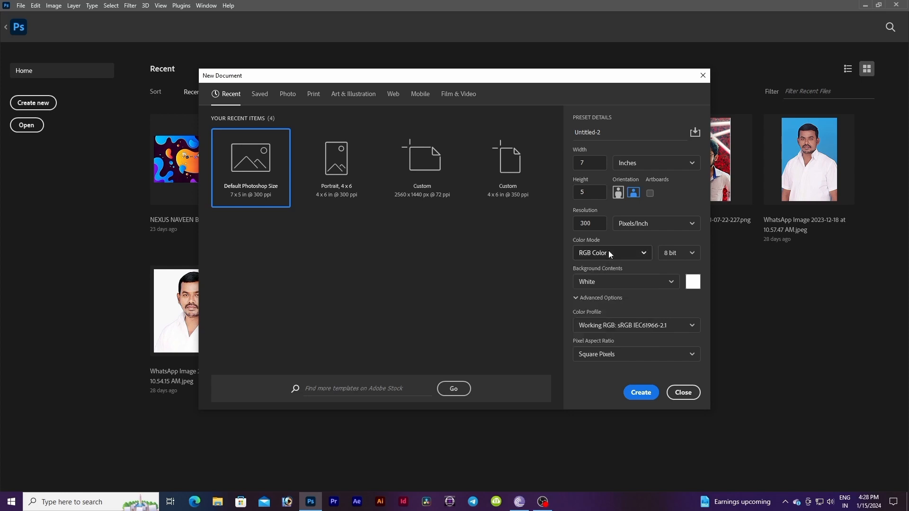
pyautogui.click(651, 394)
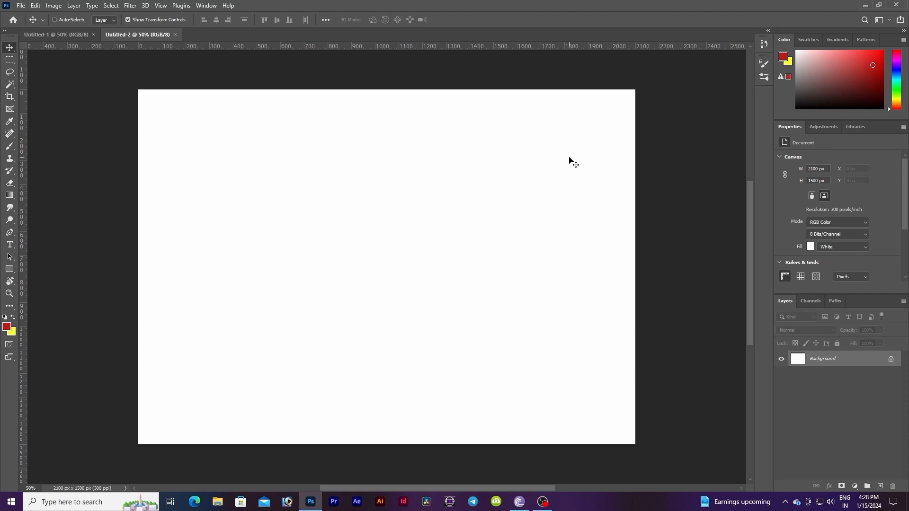
# Step: Zoom in on the canvas and duplicate the Background layer, keeping the copy selected
pyautogui.hotkey('ctrl', '+')
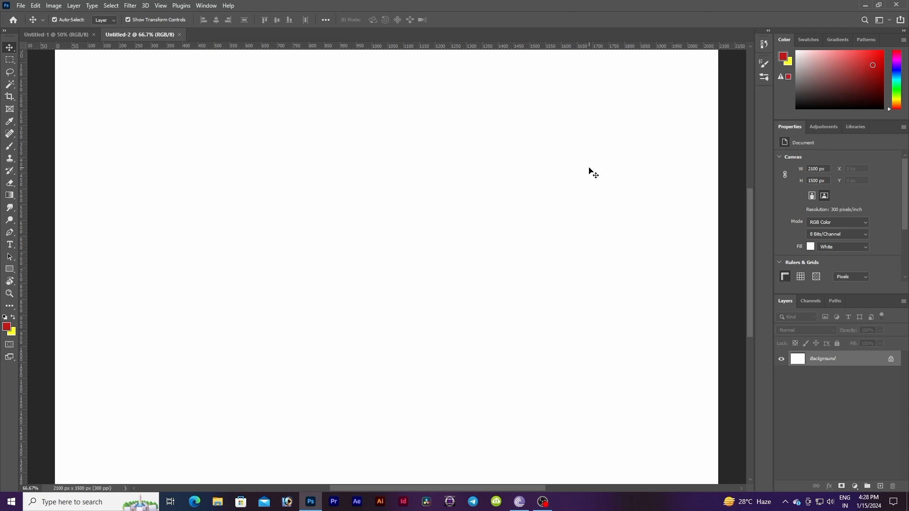
pyautogui.hotkey('ctrl', 'j')
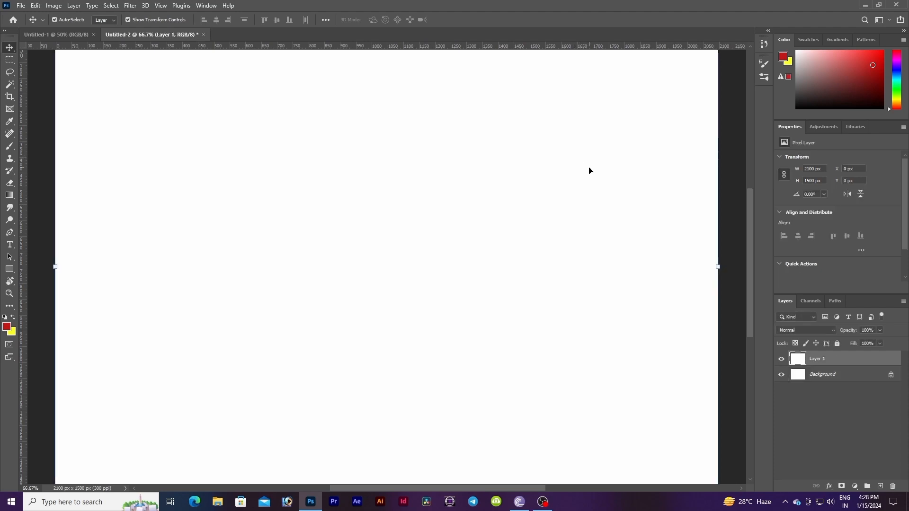
pyautogui.click(798, 374)
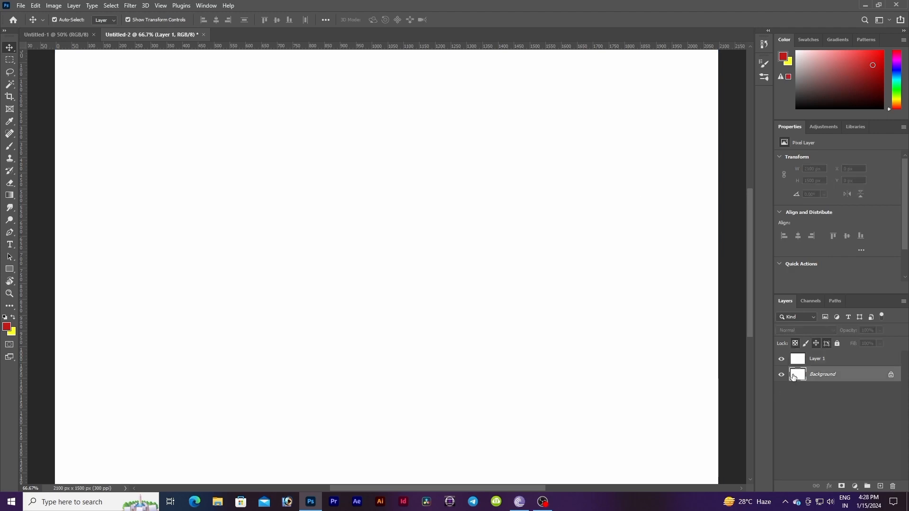
pyautogui.click(796, 363)
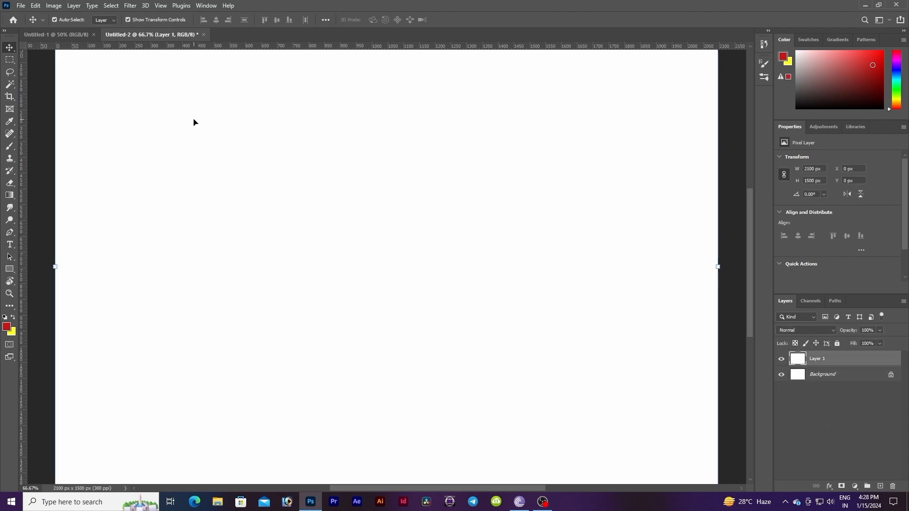
# Step: Draw a rectangular marquee selection about 1136 × 595 px across the middle of the canvas
pyautogui.click(9, 62)
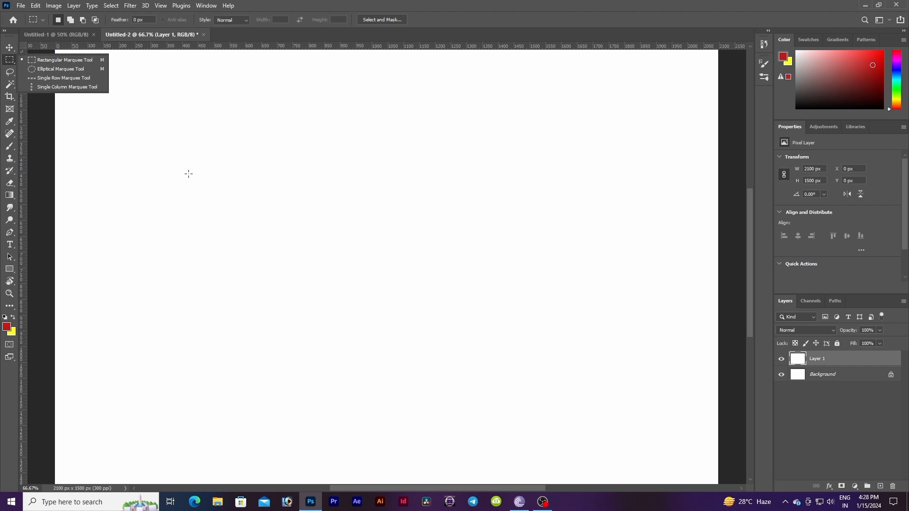
pyautogui.moveTo(189, 174); pyautogui.dragTo(546, 361)
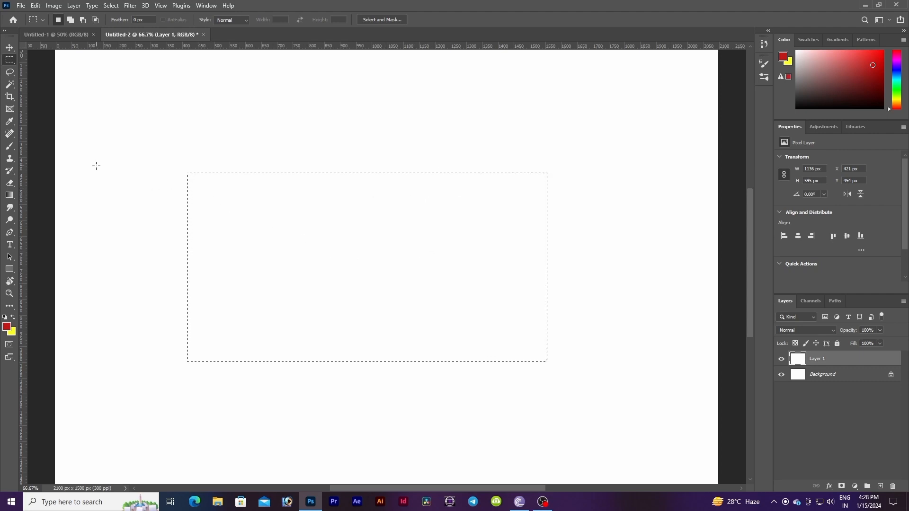
# Step: Set the background colour to bright yellow and fill the selection with it
pyautogui.click(13, 334)
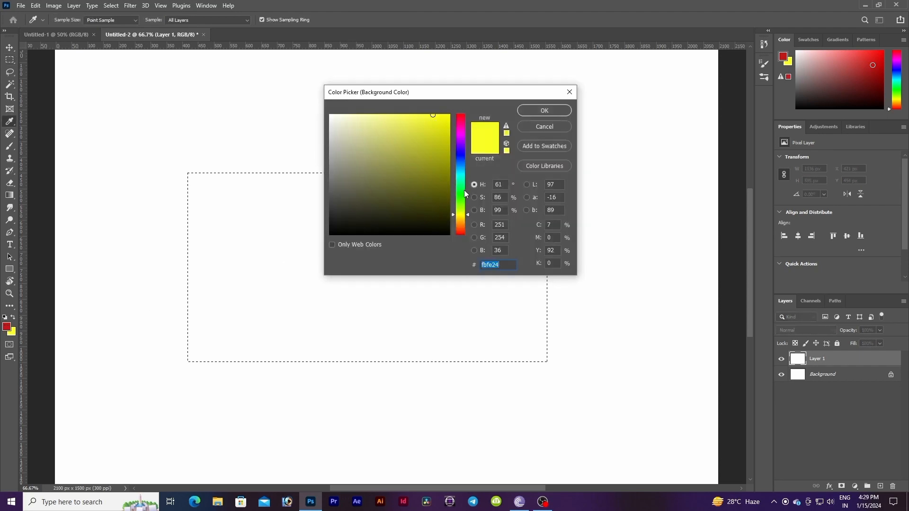
pyautogui.click(464, 213)
pyautogui.moveTo(468, 213); pyautogui.dragTo(467, 215)
pyautogui.click(543, 110)
pyautogui.press('m')
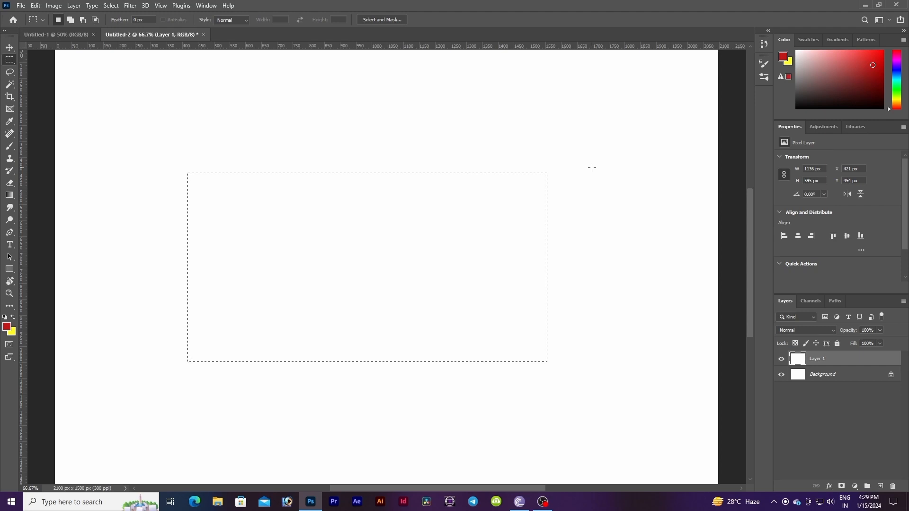
pyautogui.hotkey('ctrl', 'BackSpace')
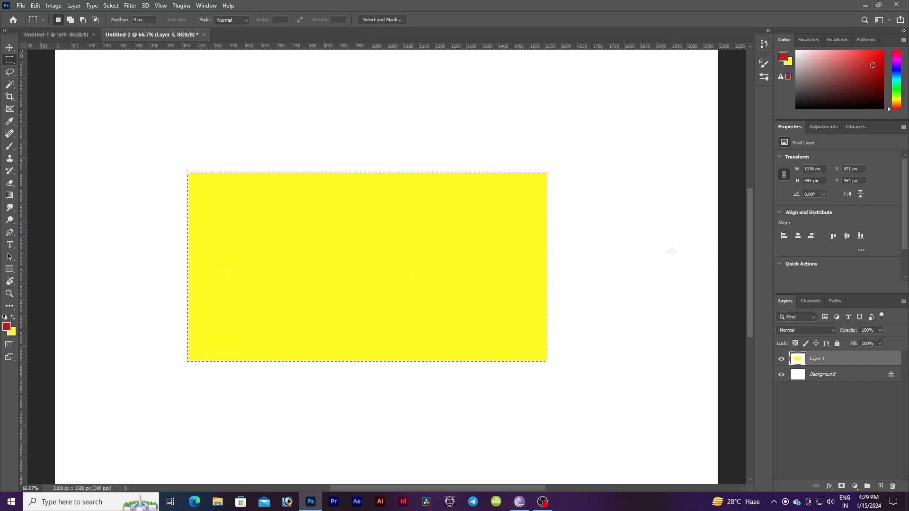
# Step: Duplicate the yellow rectangle onto a new layer, trying a move with the Move tool and undoing it
pyautogui.hotkey('ctrl', 'j')
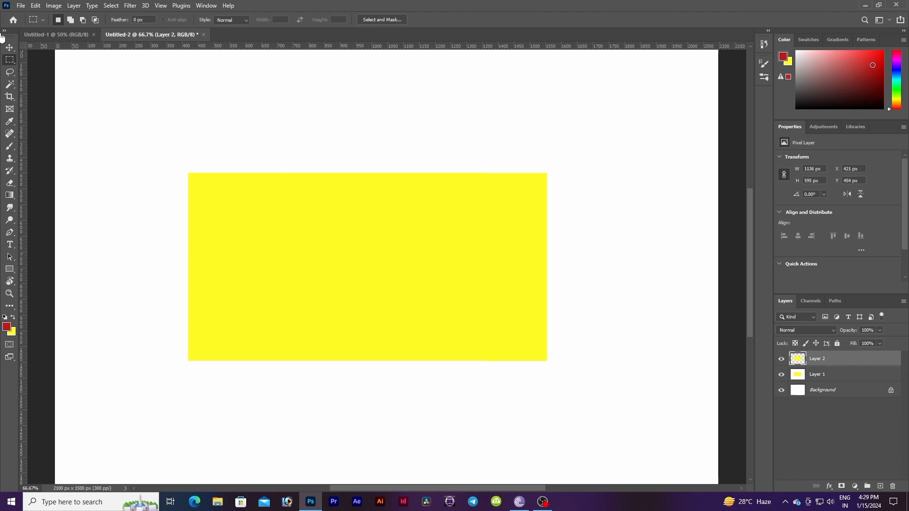
pyautogui.click(9, 47)
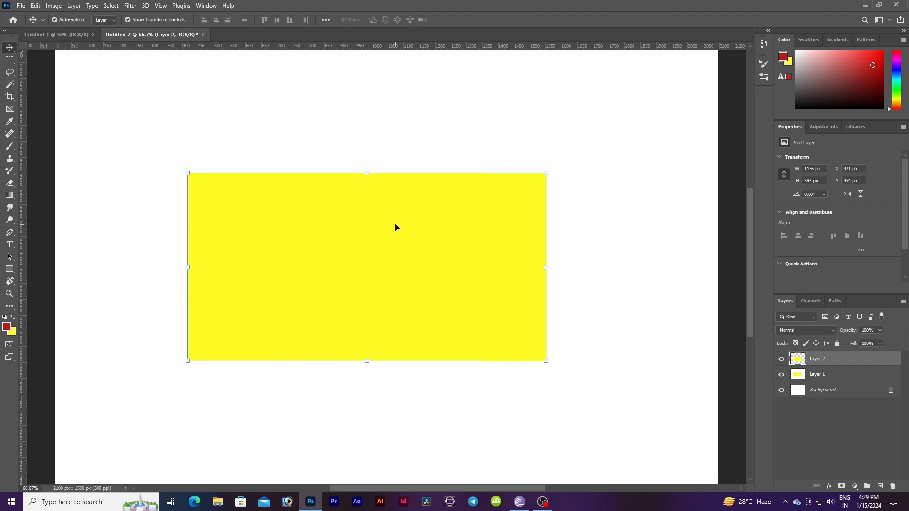
pyautogui.moveTo(394, 231); pyautogui.dragTo(416, 229)
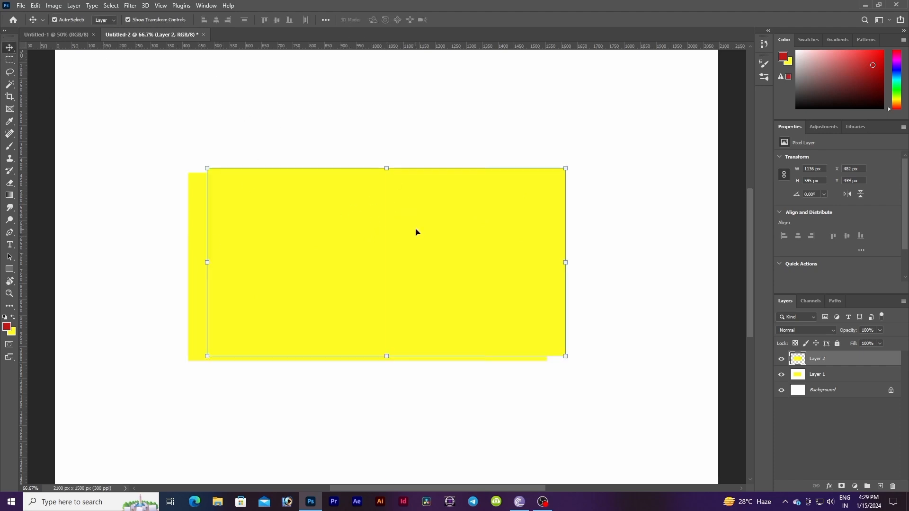
pyautogui.hotkey('ctrl', 'z')
pyautogui.click(411, 150)
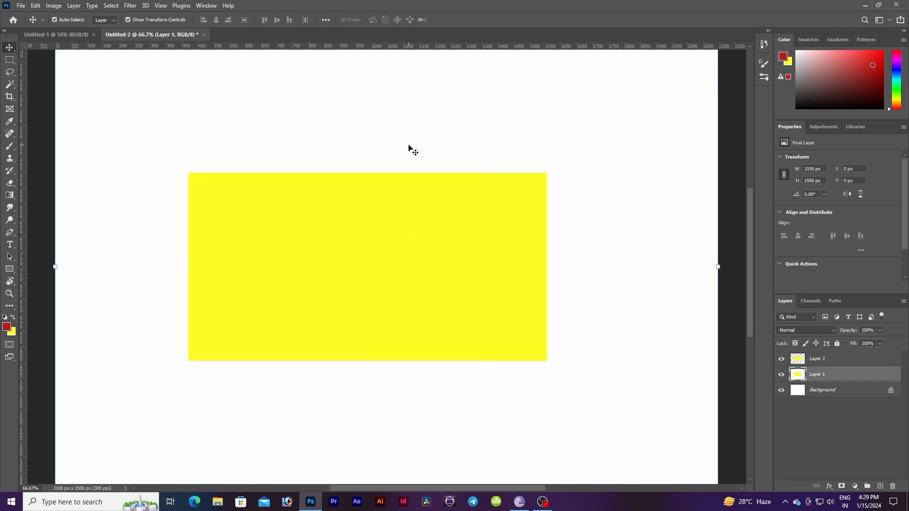
pyautogui.click(806, 362)
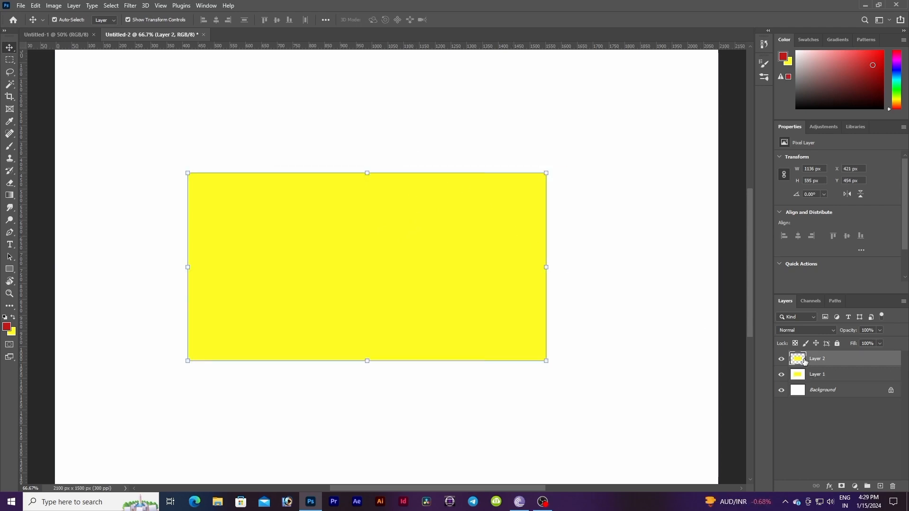
pyautogui.click(632, 350)
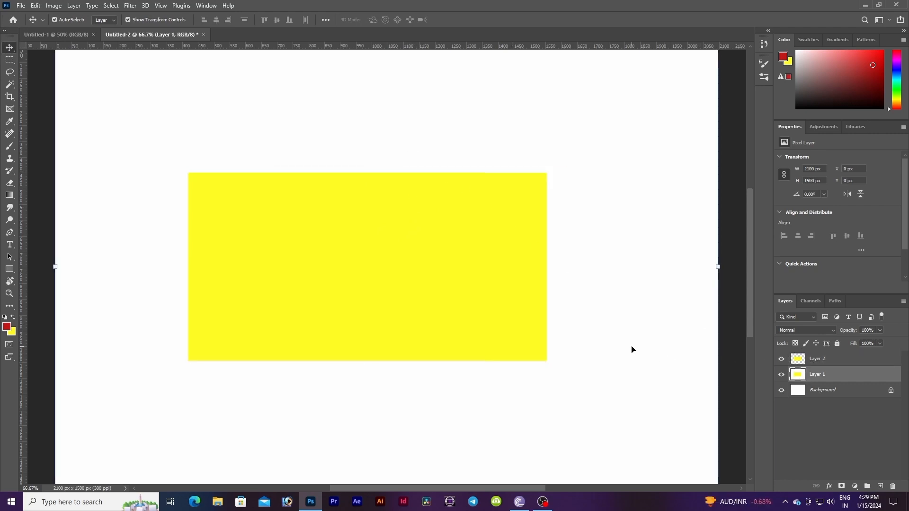
# Step: Switch to File Explorer and open the chicken biryani PNG from Downloads in the image viewer
pyautogui.click(217, 501)
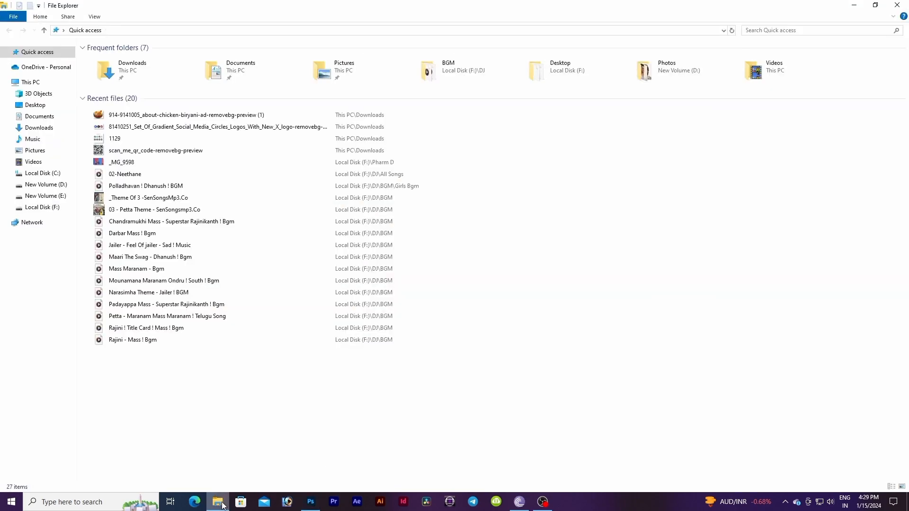
pyautogui.click(21, 131)
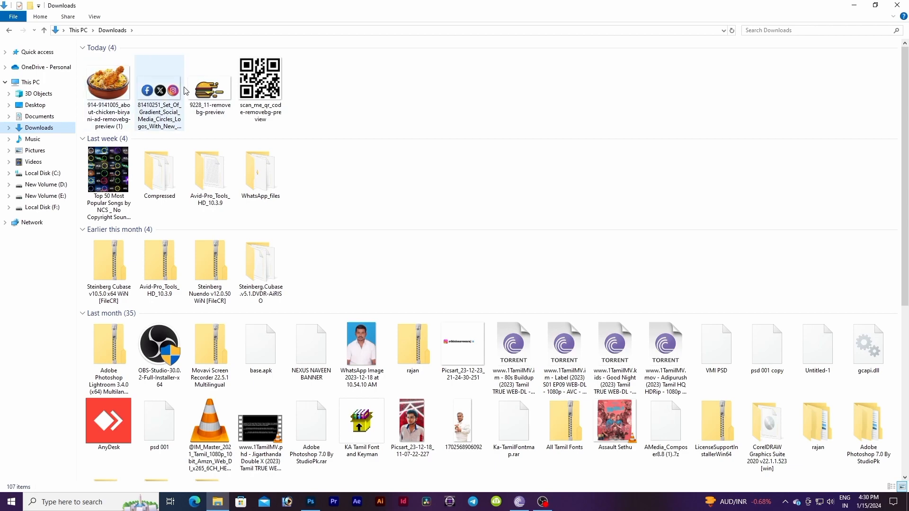
pyautogui.doubleClick(106, 90)
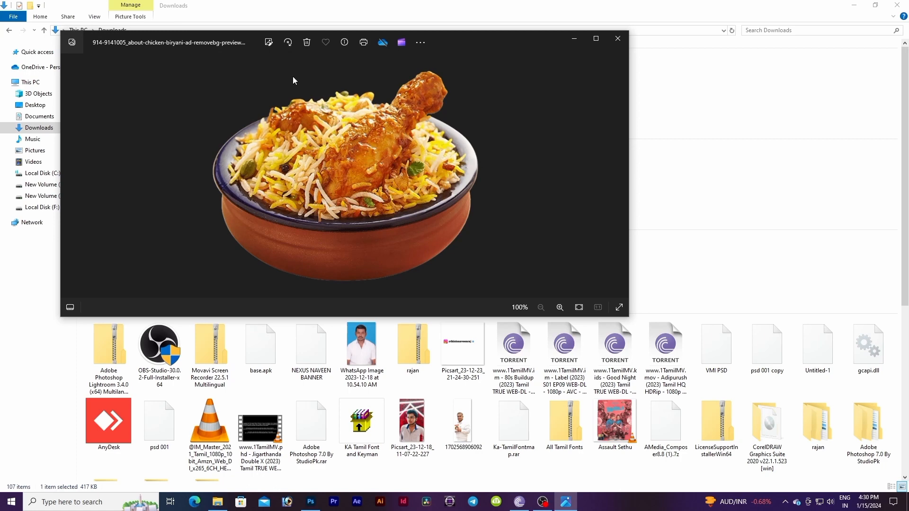
# Step: Crop the biryani image to about 458 × 385 px by trimming its left and bottom edges
pyautogui.click(267, 46)
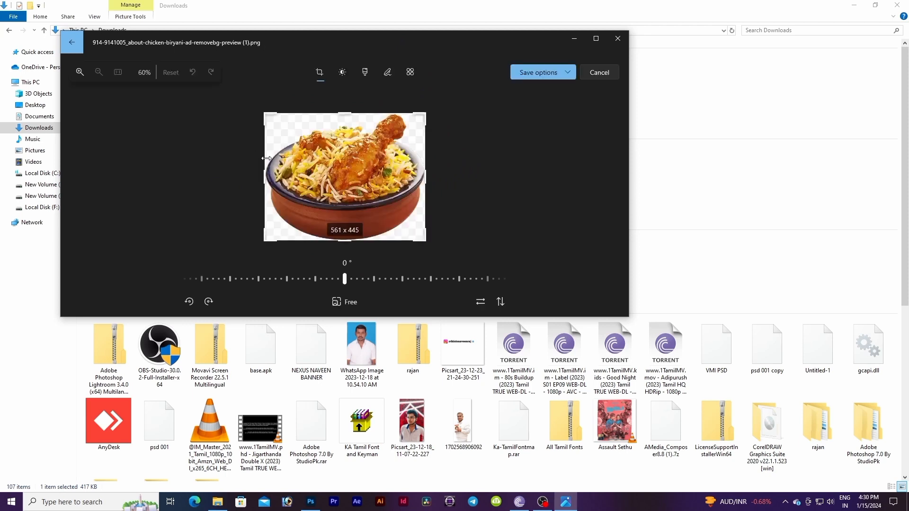
pyautogui.moveTo(267, 175); pyautogui.dragTo(281, 179)
pyautogui.moveTo(289, 178); pyautogui.dragTo(296, 178)
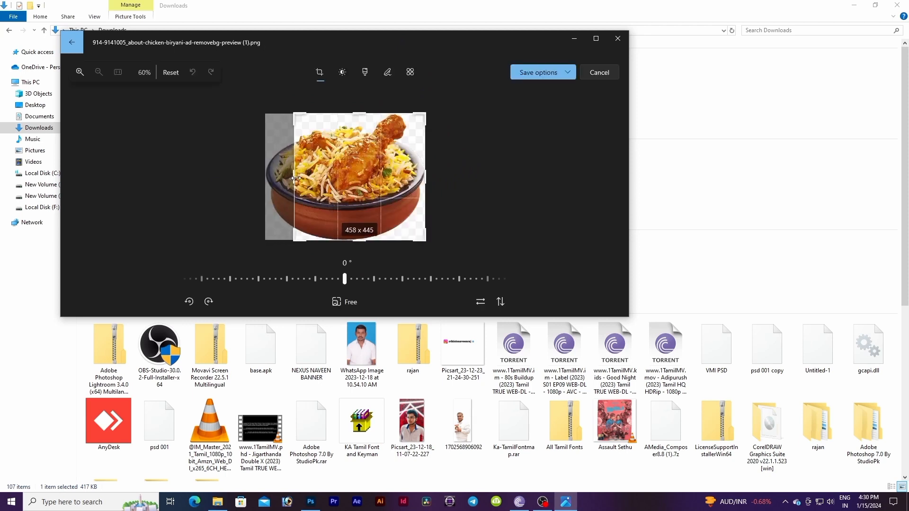
pyautogui.moveTo(342, 239); pyautogui.dragTo(343, 219)
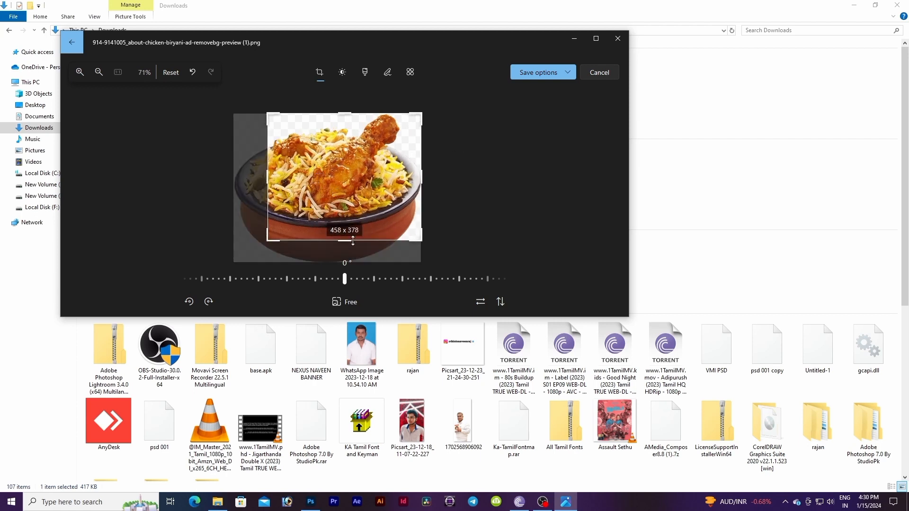
pyautogui.moveTo(346, 239)
pyautogui.mouseDown()
pyautogui.moveTo(347, 249)
pyautogui.moveTo(346, 237)
pyautogui.mouseUp()
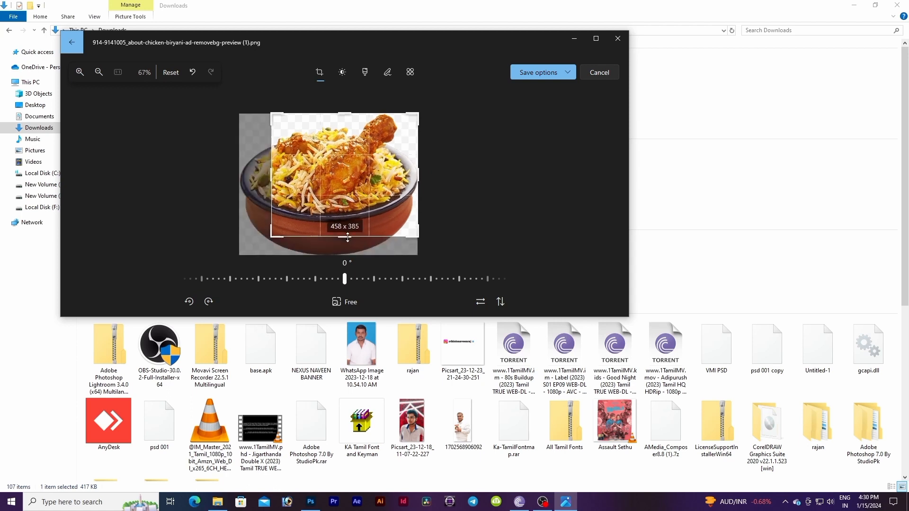
# Step: Save the cropped image as a copy named fgjuhiognbdfkbvjnea.png in Downloads
pyautogui.click(540, 72)
pyautogui.click(542, 90)
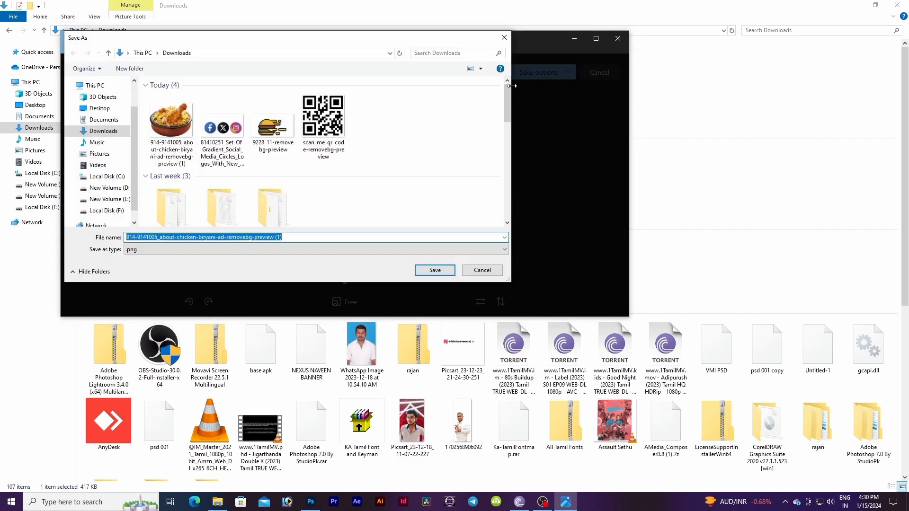
pyautogui.click(436, 270)
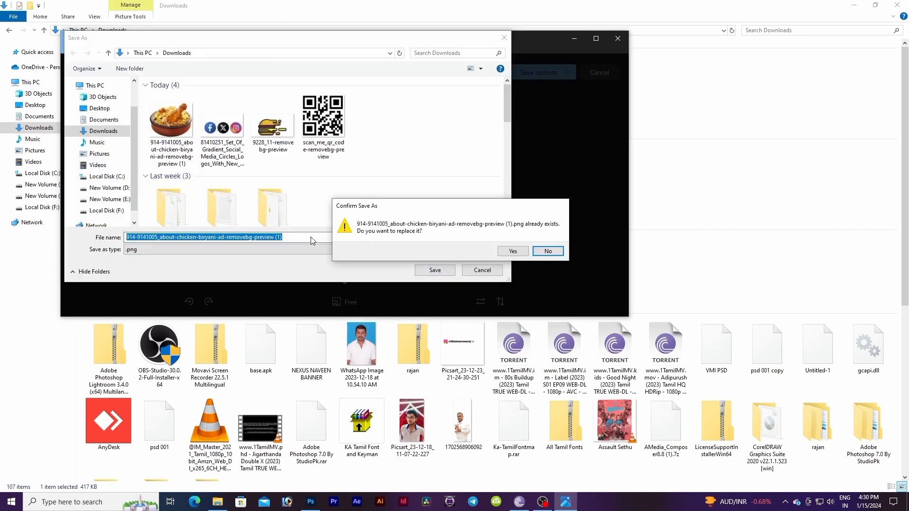
pyautogui.click(548, 251)
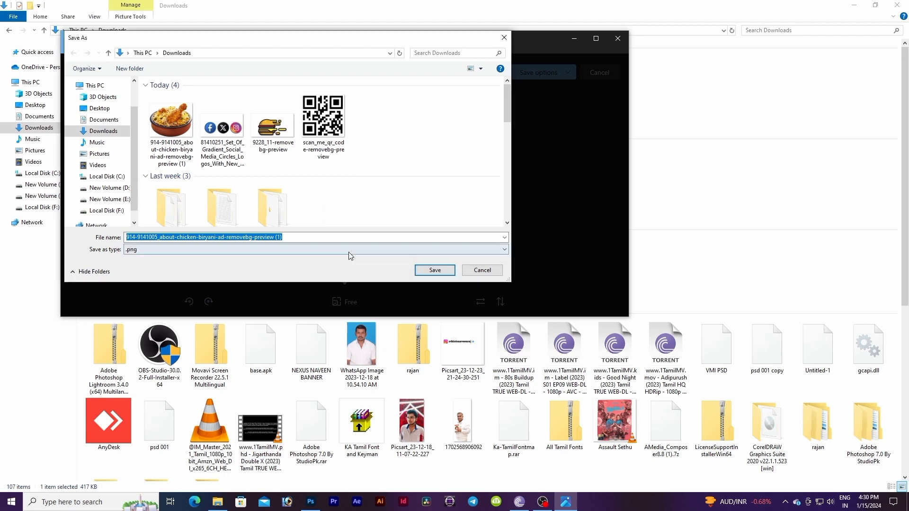
pyautogui.press('BackSpace')
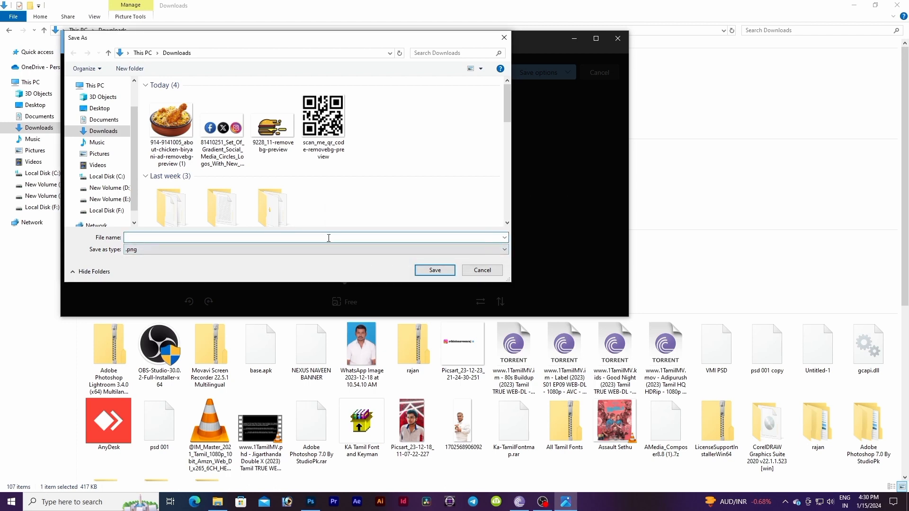
pyautogui.write('fgjuhiognbdfkbvjnea')
pyautogui.press('Return')
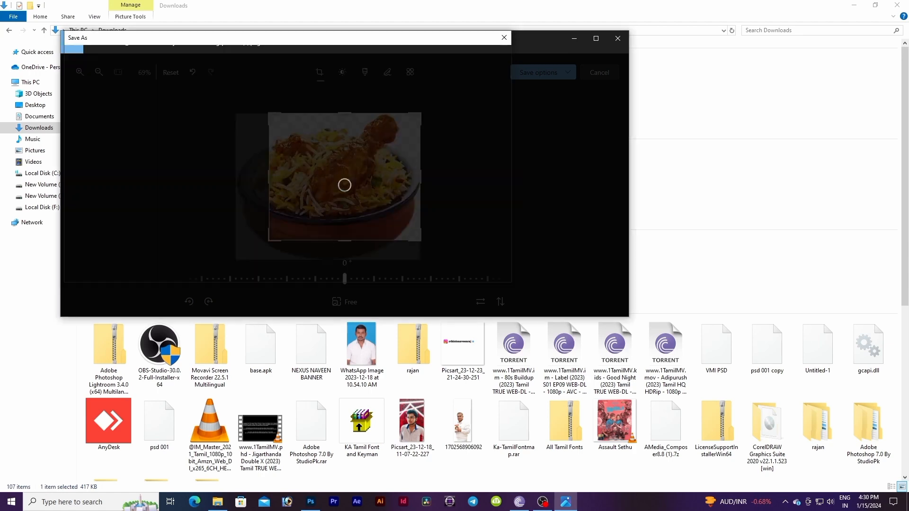
# Step: Place the cropped biryani image into the banner document and move its layer to the top of the layer stack
pyautogui.click(618, 38)
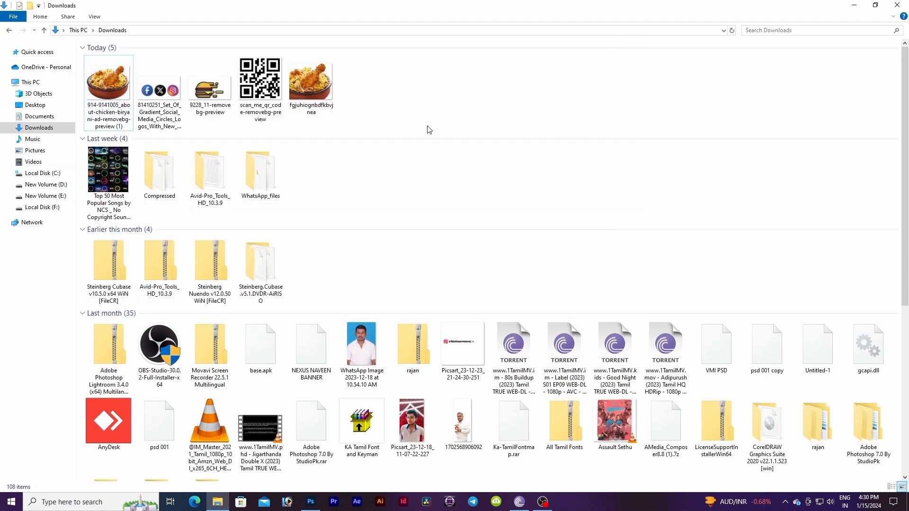
pyautogui.moveTo(302, 87); pyautogui.dragTo(296, 292)
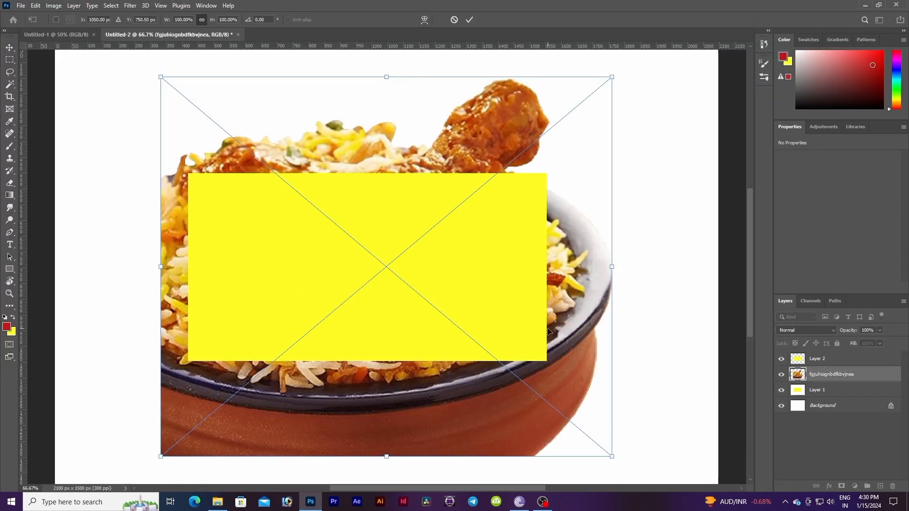
pyautogui.press('Return')
pyautogui.moveTo(864, 381); pyautogui.dragTo(850, 356)
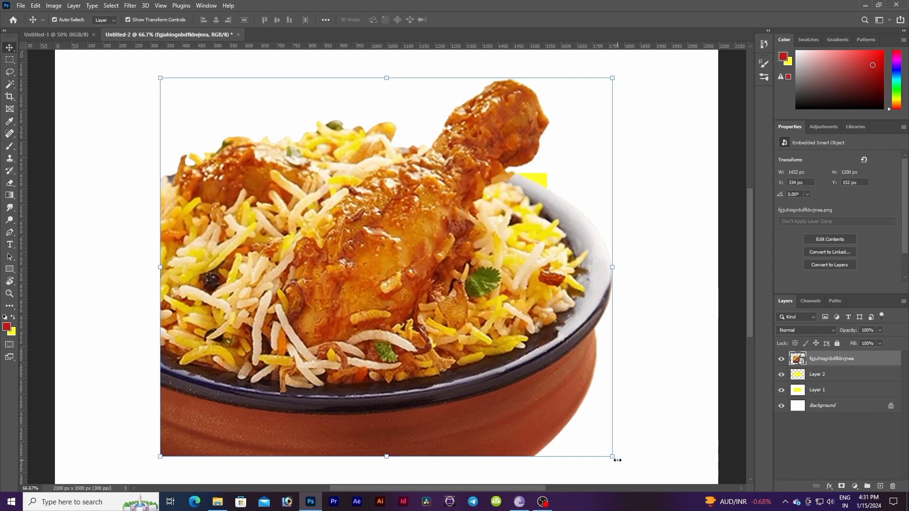
# Step: Scale the biryani image down to about 442 × 370 px and position it in the yellow rectangle's bottom-left corner
pyautogui.moveTo(615, 458); pyautogui.dragTo(351, 237)
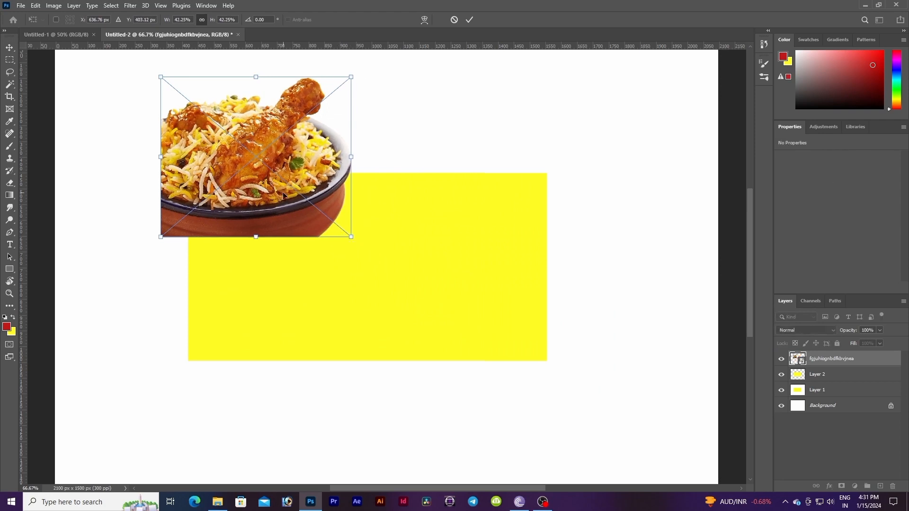
pyautogui.moveTo(295, 162); pyautogui.dragTo(329, 263)
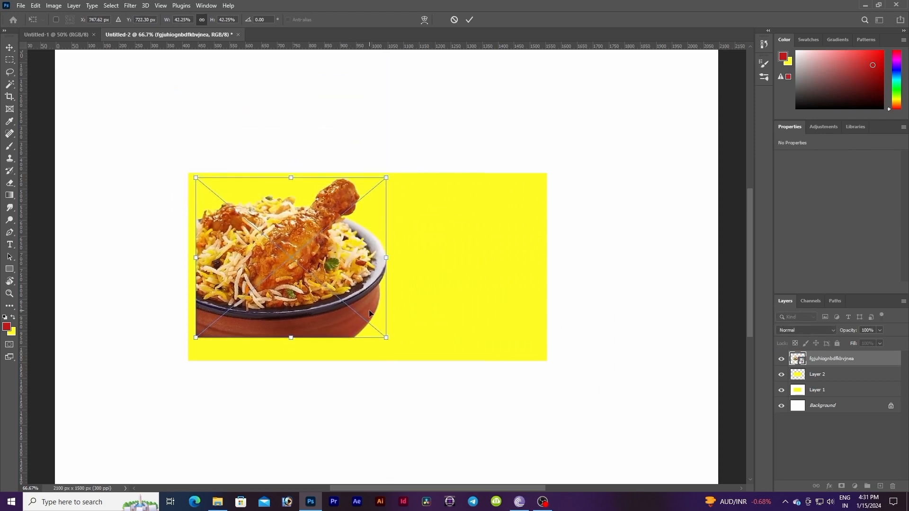
pyautogui.moveTo(388, 339); pyautogui.dragTo(351, 309)
pyautogui.moveTo(303, 246); pyautogui.dragTo(301, 301)
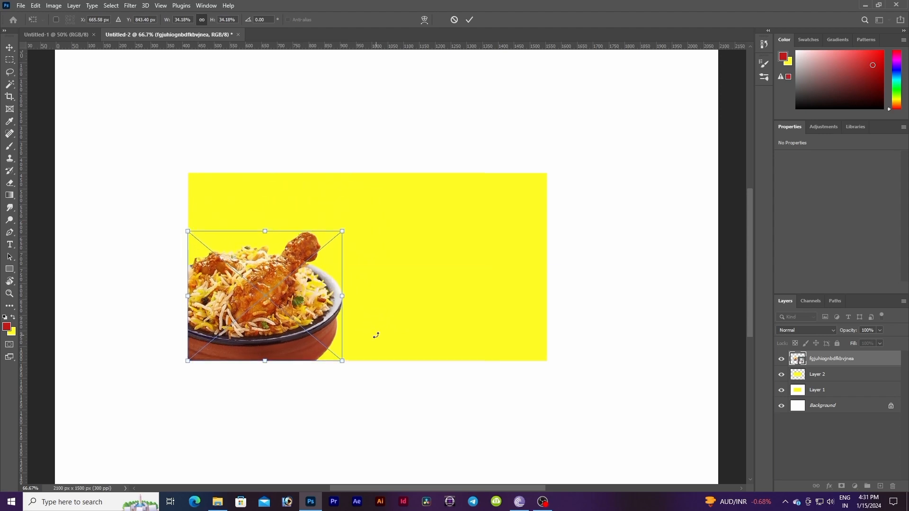
pyautogui.moveTo(344, 362); pyautogui.dragTo(327, 348)
pyautogui.moveTo(299, 297); pyautogui.dragTo(301, 309)
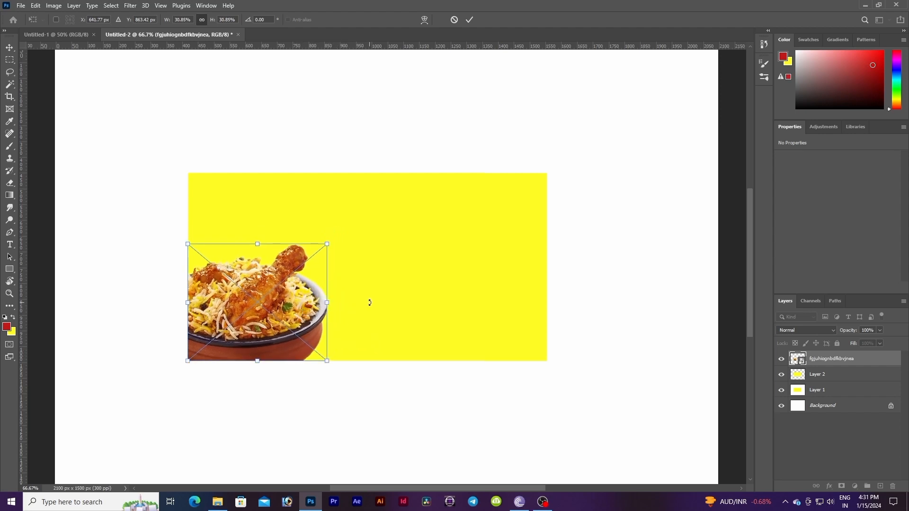
pyautogui.press('Return')
# Step: Rasterize the biryani image layer
pyautogui.click(499, 424)
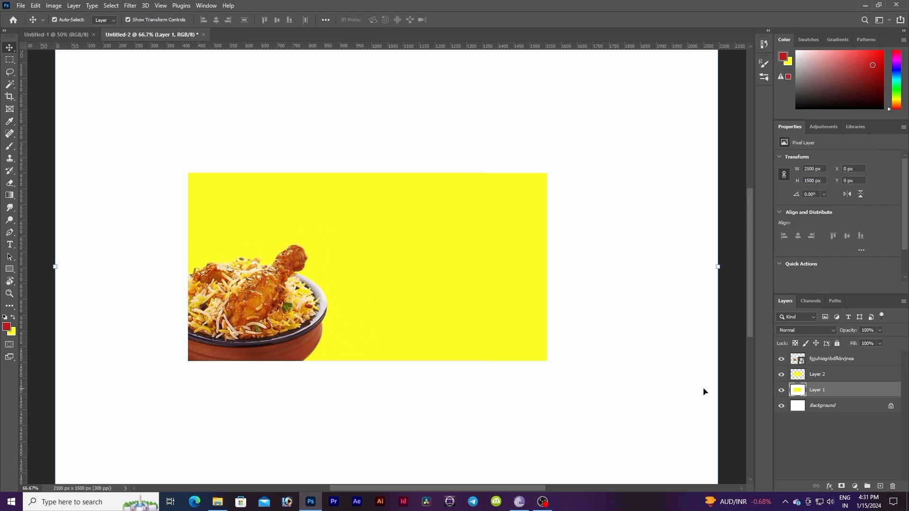
pyautogui.click(834, 363)
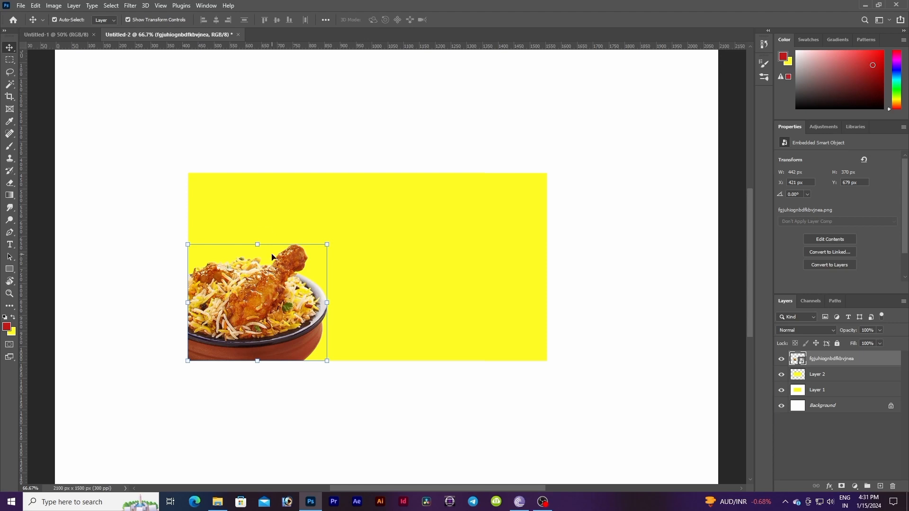
pyautogui.click(367, 283)
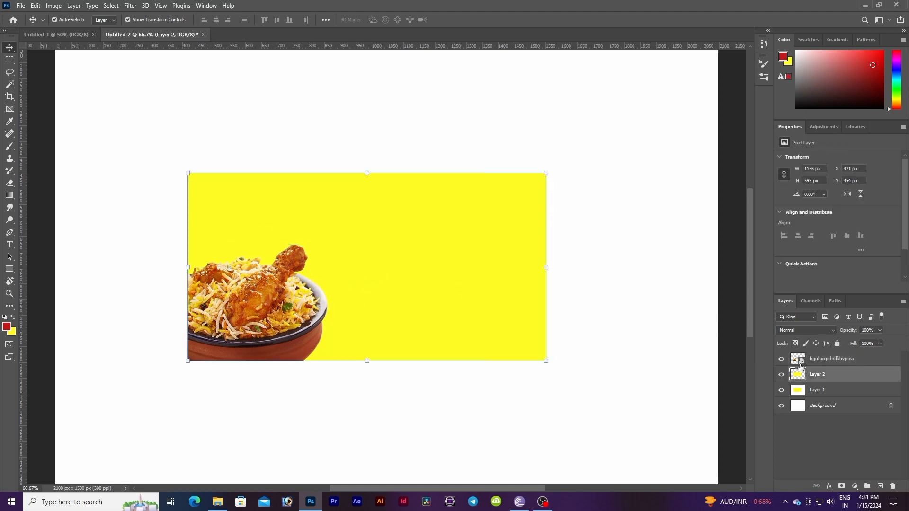
pyautogui.rightClick(810, 359)
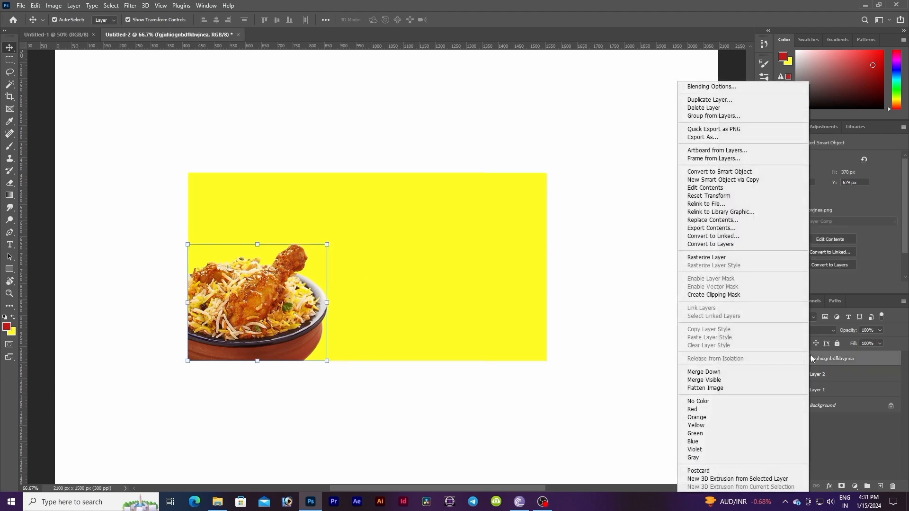
pyautogui.click(701, 260)
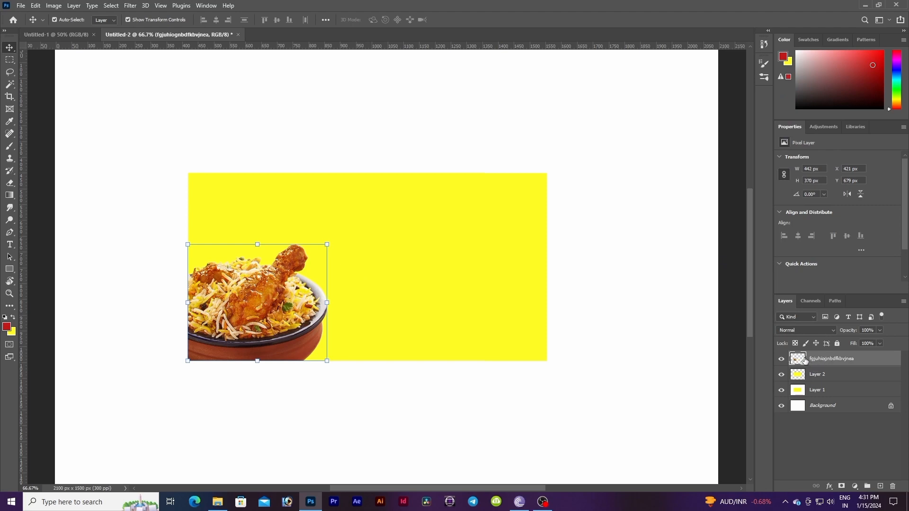
# Step: Add the heading "Fast Food Restuarant" near the top of the yellow rectangle and scale it up to about 11.36 pt
pyautogui.click(635, 322)
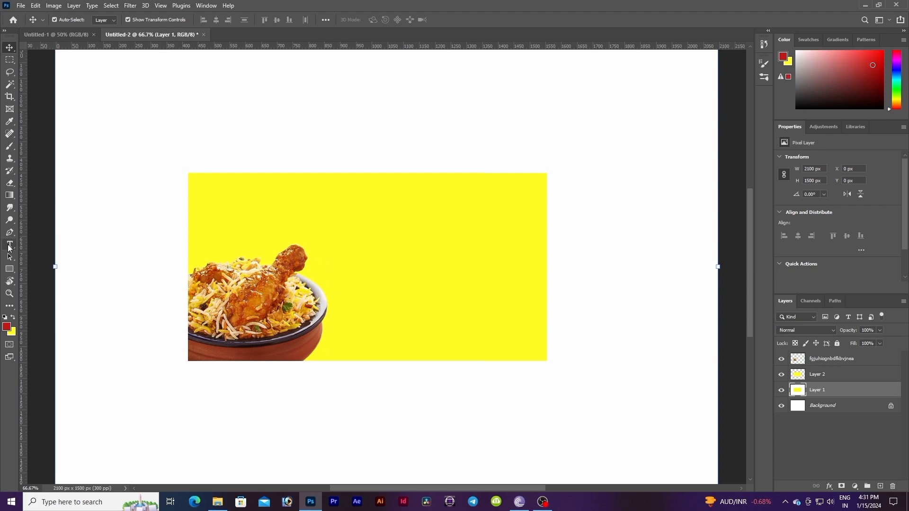
pyautogui.click(10, 245)
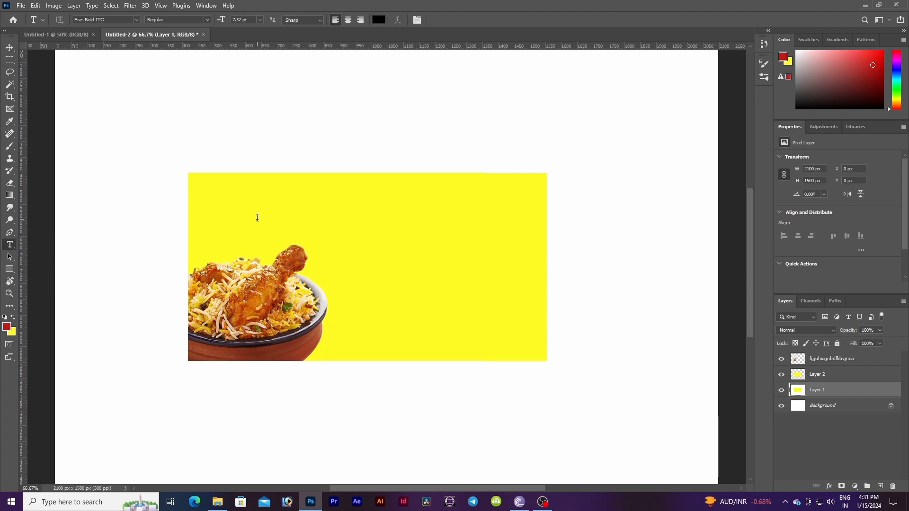
pyautogui.click(318, 211)
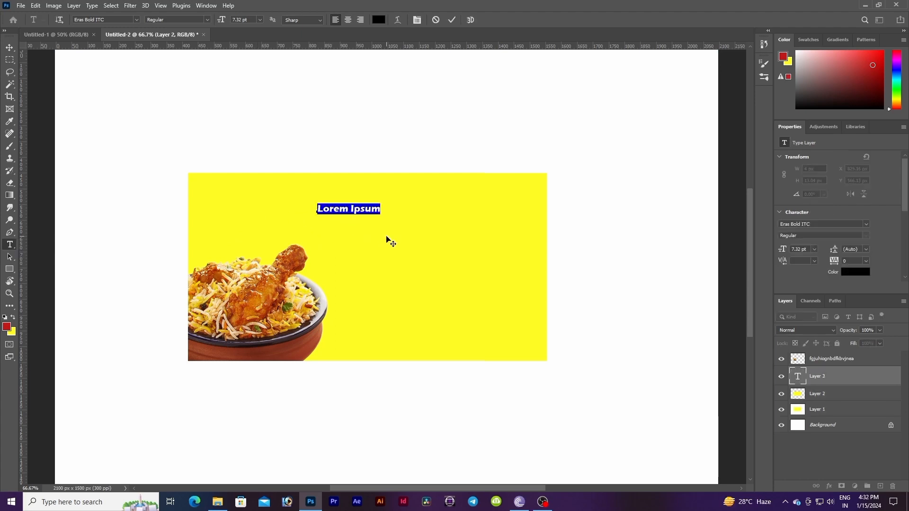
pyautogui.write('kf')
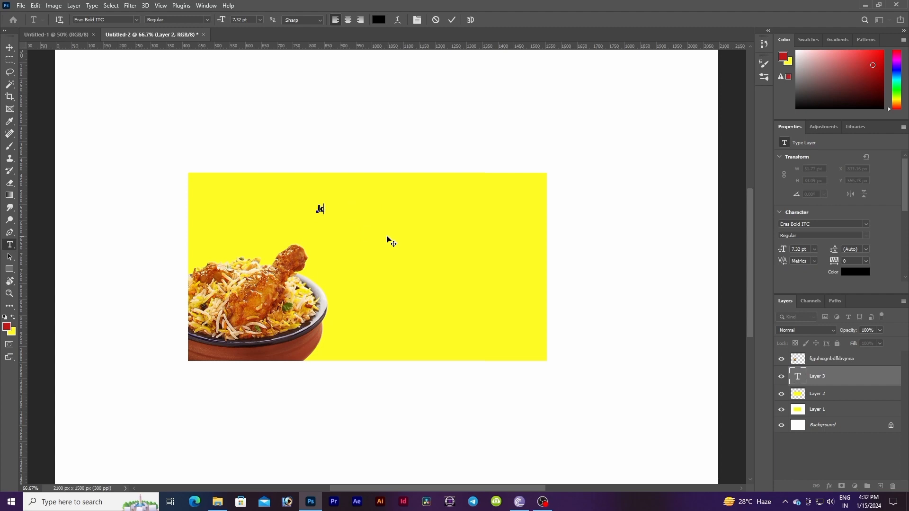
pyautogui.press('BackSpace')
pyautogui.press('BackSpace')
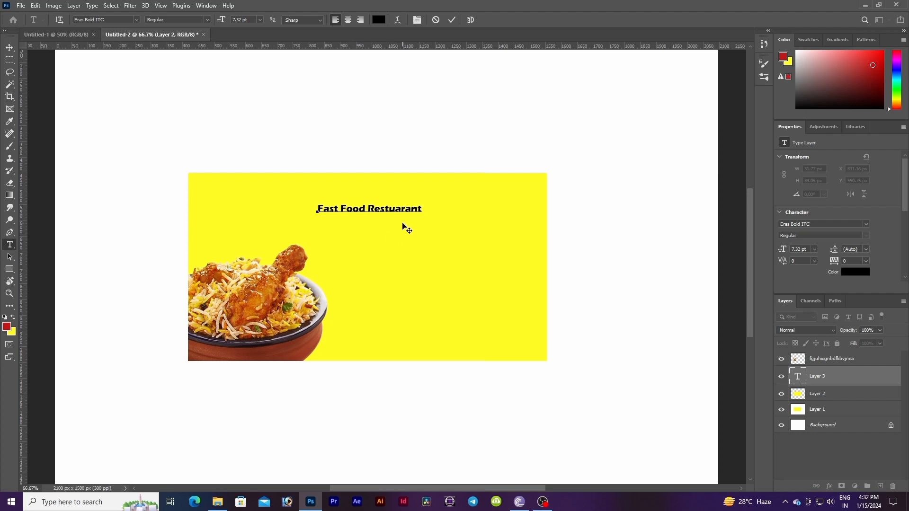
pyautogui.click(9, 47)
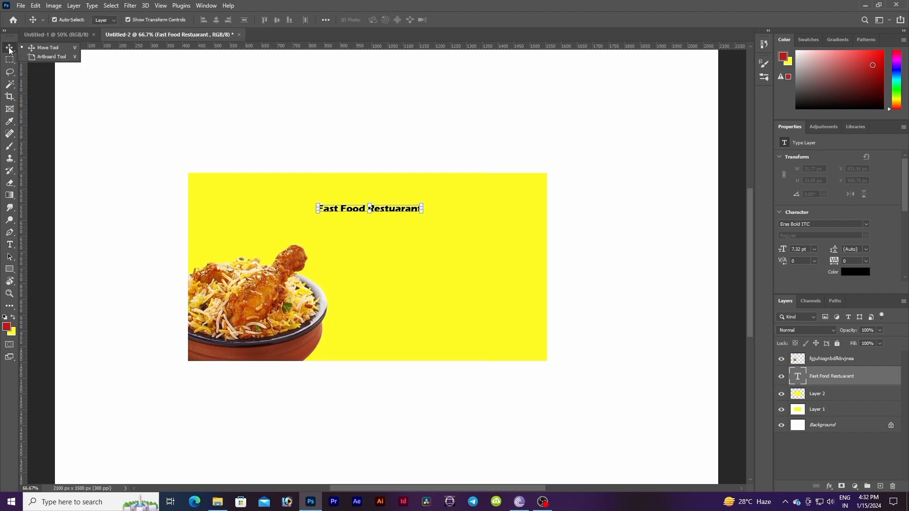
pyautogui.moveTo(424, 214)
pyautogui.mouseDown()
pyautogui.moveTo(481, 230)
pyautogui.moveTo(432, 195)
pyautogui.moveTo(435, 207)
pyautogui.mouseUp()
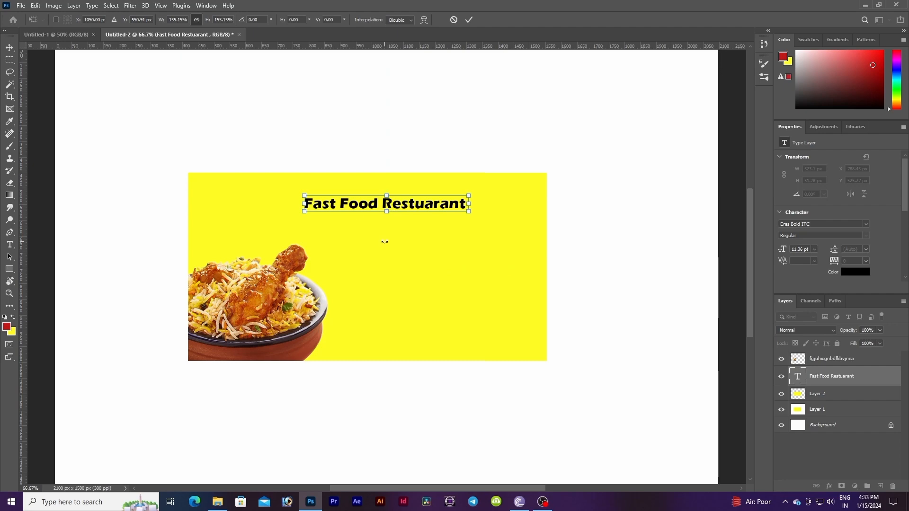
# Step: Bring the 9228_11-removebg-preview burger icon from Downloads into the banner, shrink it and place it just left of the heading
pyautogui.click(217, 501)
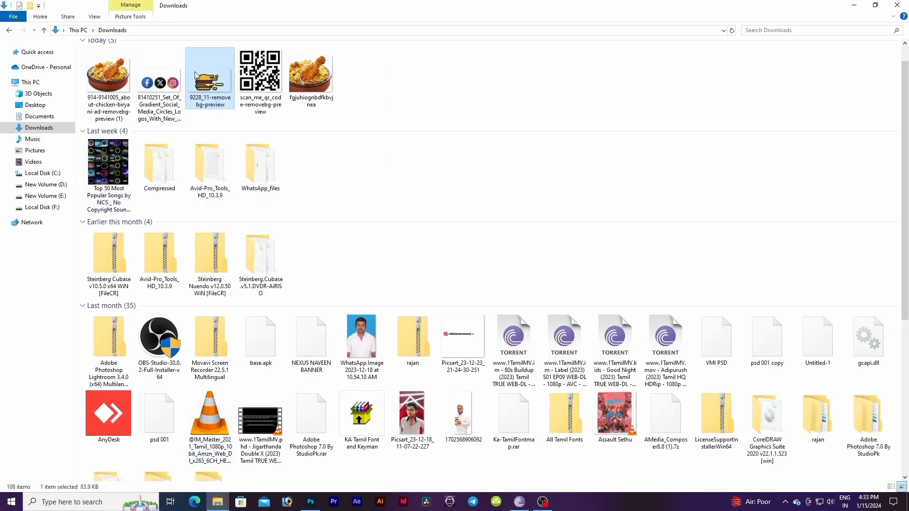
pyautogui.moveTo(206, 78); pyautogui.dragTo(348, 285)
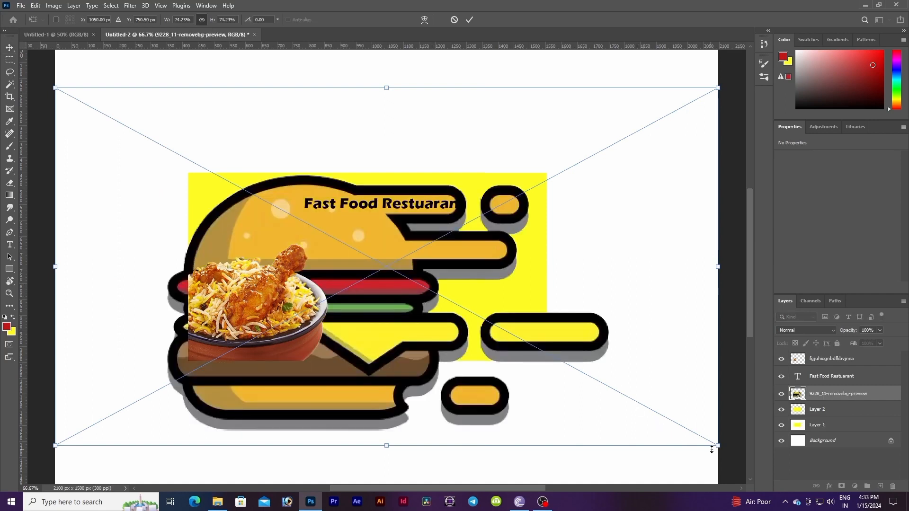
pyautogui.moveTo(720, 447); pyautogui.dragTo(217, 201)
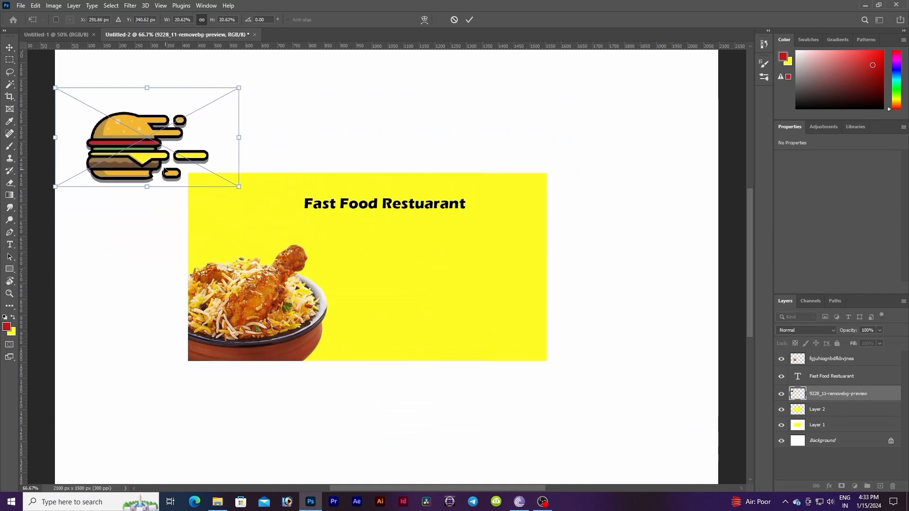
pyautogui.moveTo(126, 145); pyautogui.dragTo(189, 187)
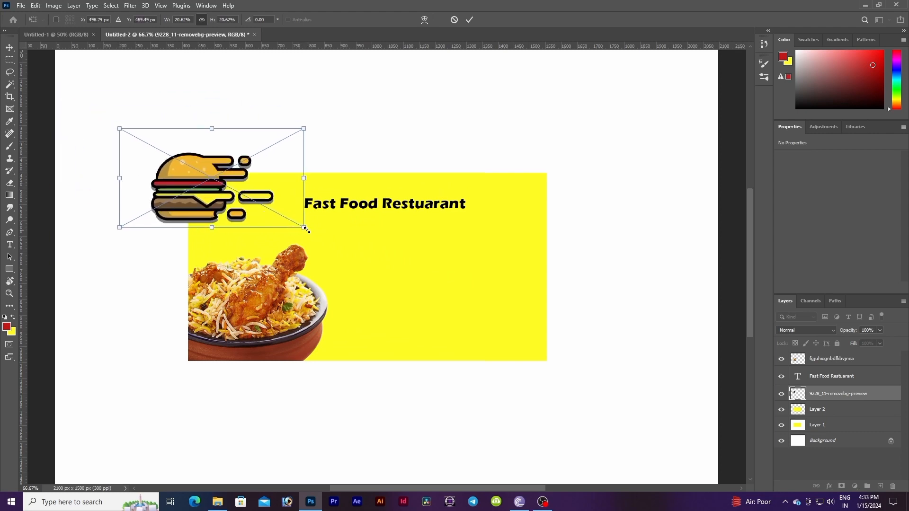
pyautogui.moveTo(305, 229)
pyautogui.mouseDown()
pyautogui.moveTo(194, 164)
pyautogui.moveTo(253, 220)
pyautogui.moveTo(295, 228)
pyautogui.moveTo(276, 206)
pyautogui.moveTo(284, 205)
pyautogui.moveTo(310, 217)
pyautogui.mouseUp()
pyautogui.press('Down')
pyautogui.press('Down')
pyautogui.press('Down')
pyautogui.press('Down')
pyautogui.press('Down')
pyautogui.press('Down')
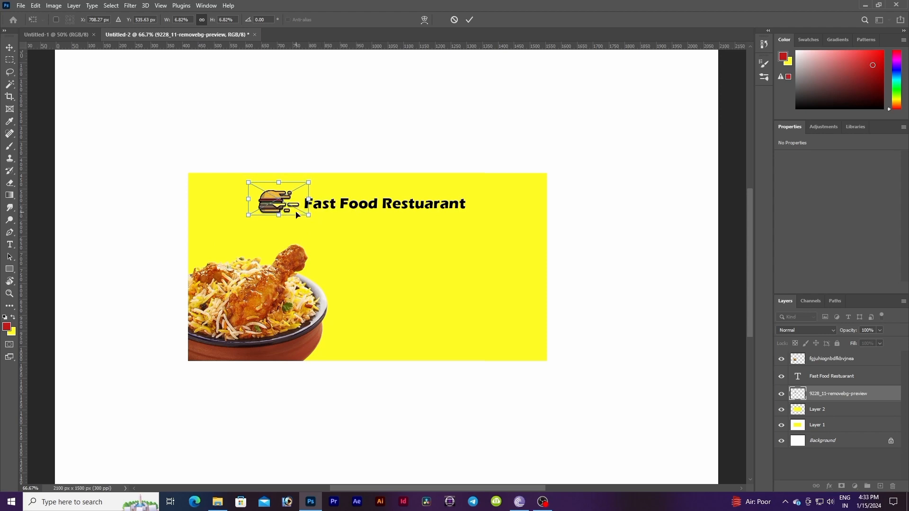
pyautogui.press('Right')
pyautogui.press('Right')
pyautogui.press('Right')
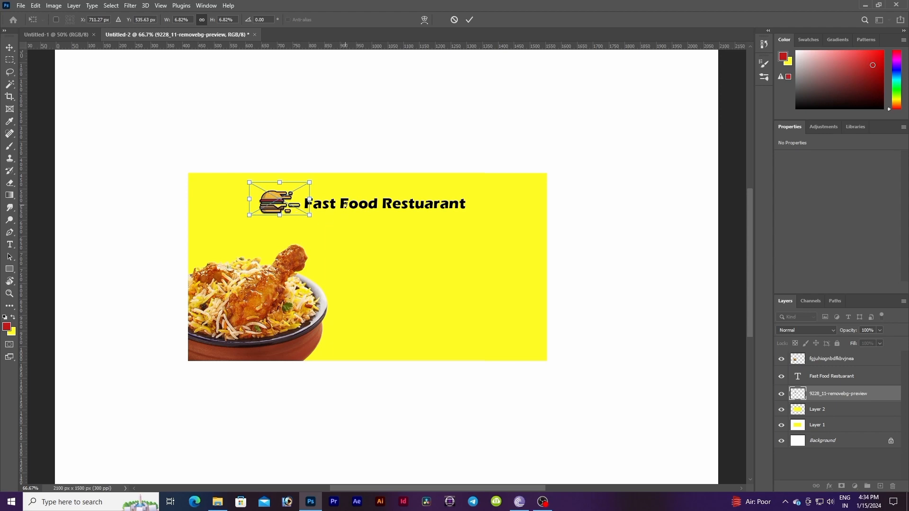
pyautogui.click(9, 47)
# Step: Preview alternative fonts on the heading text through the font list
pyautogui.click(376, 204)
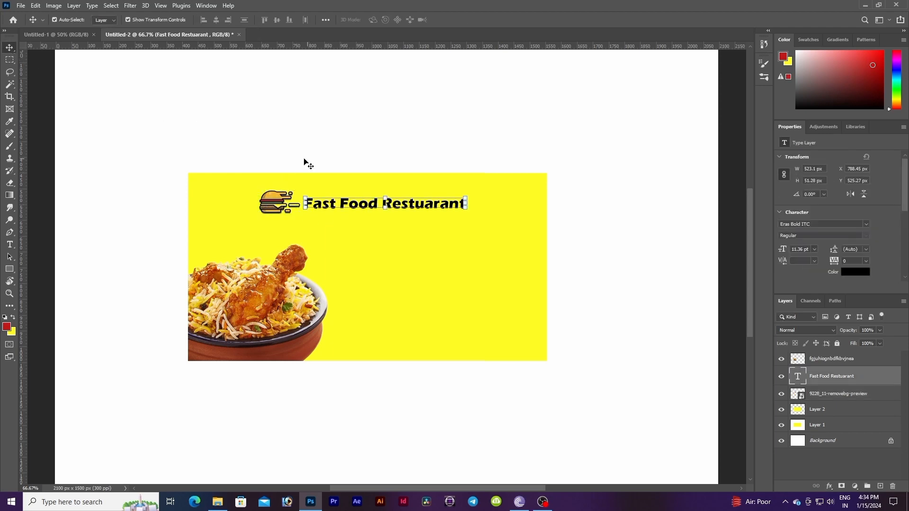
pyautogui.click(9, 244)
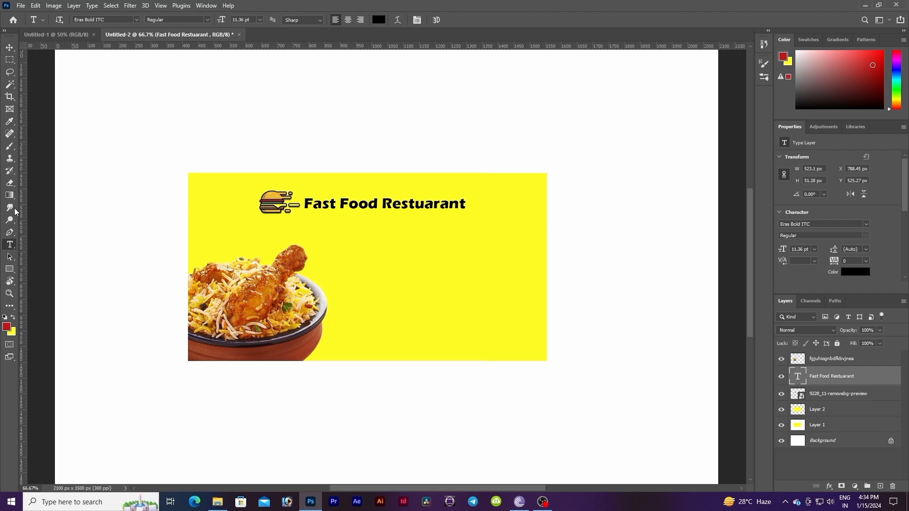
pyautogui.click(138, 20)
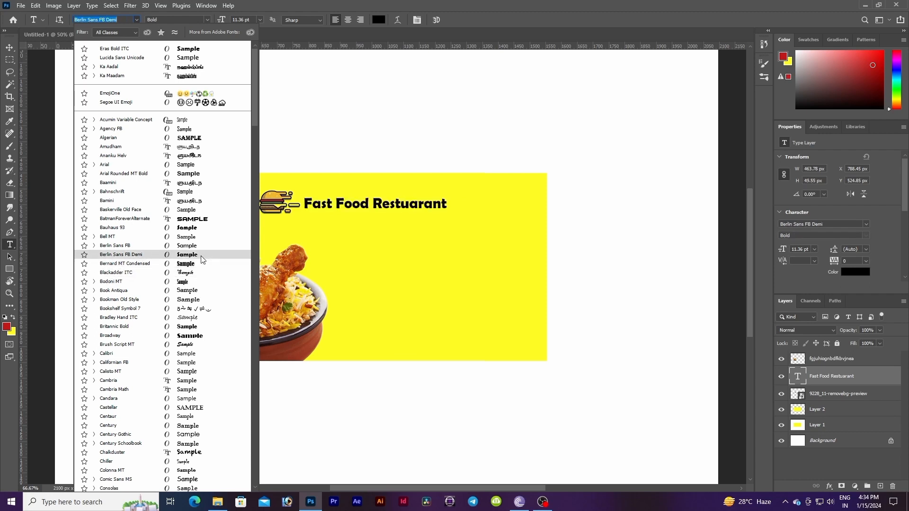
pyautogui.scroll(-3, 200, 260)
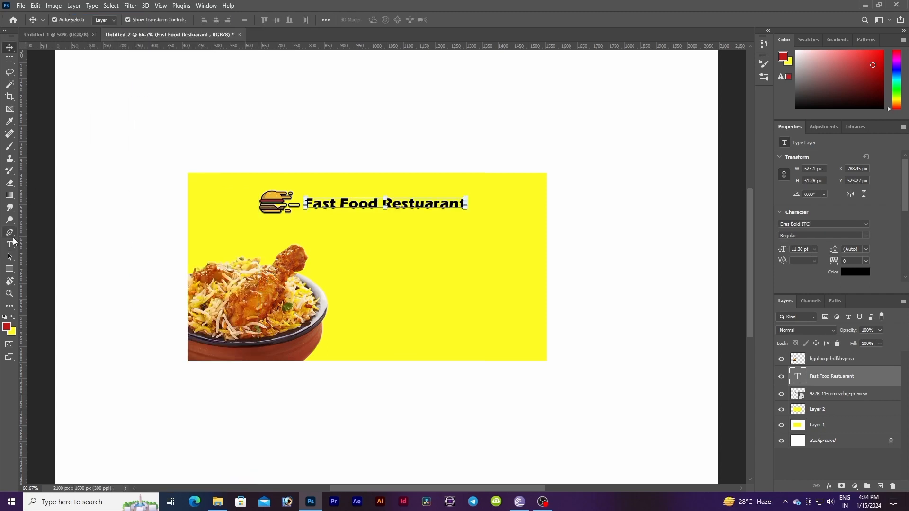
pyautogui.click(10, 243)
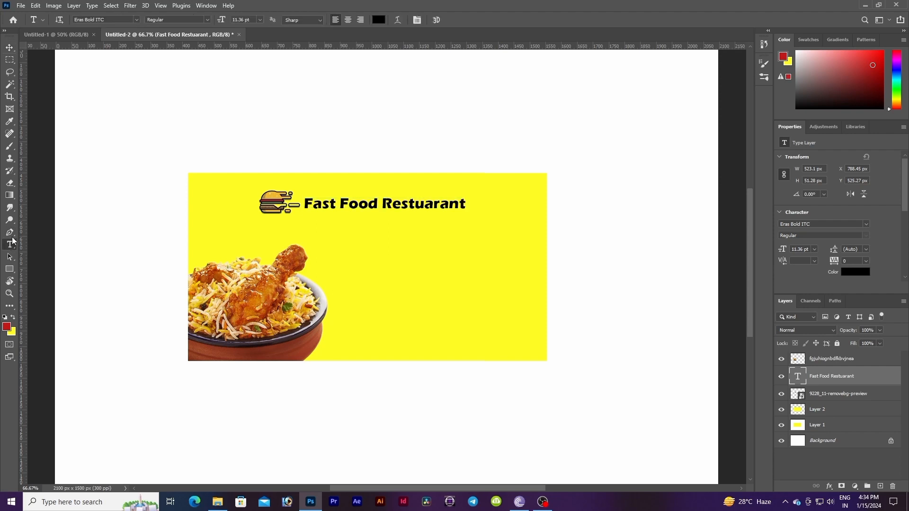
pyautogui.click(139, 19)
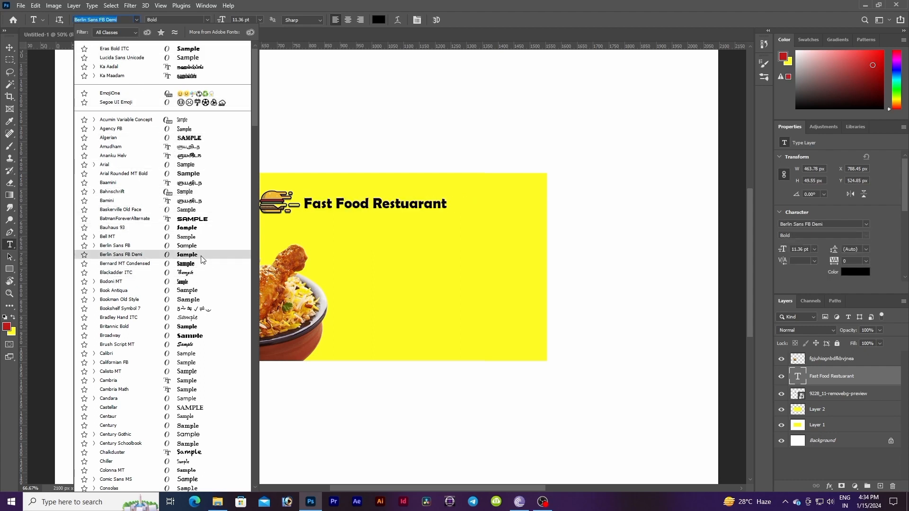
pyautogui.scroll(-10, 202, 259)
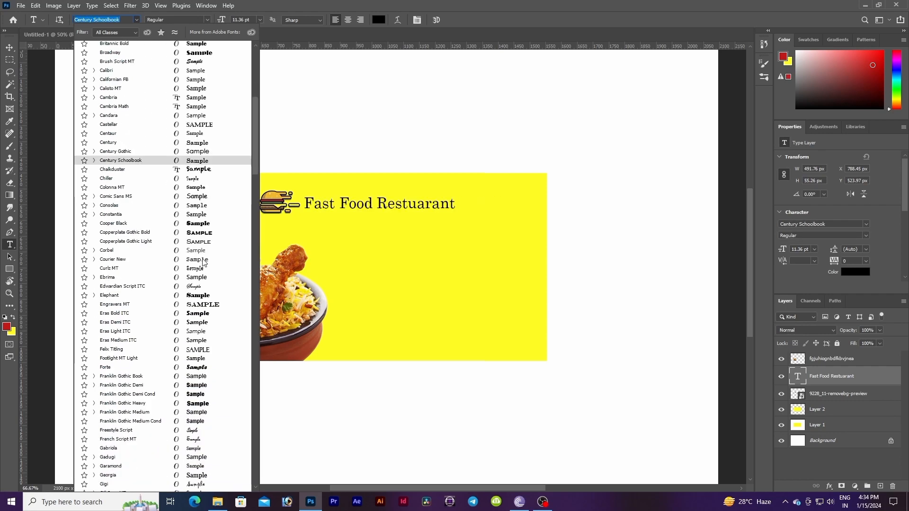
pyautogui.scroll(-3, 202, 263)
pyautogui.click(216, 232)
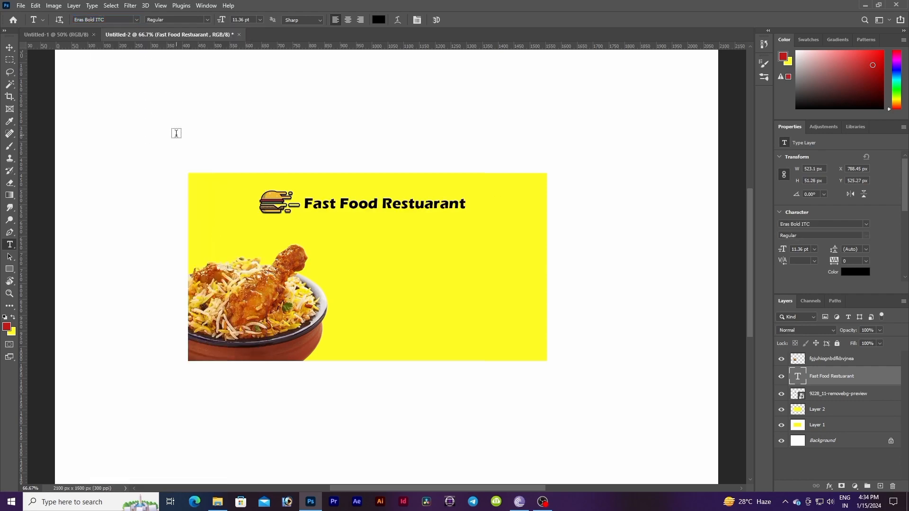
pyautogui.click(136, 20)
pyautogui.scroll(-6, 209, 237)
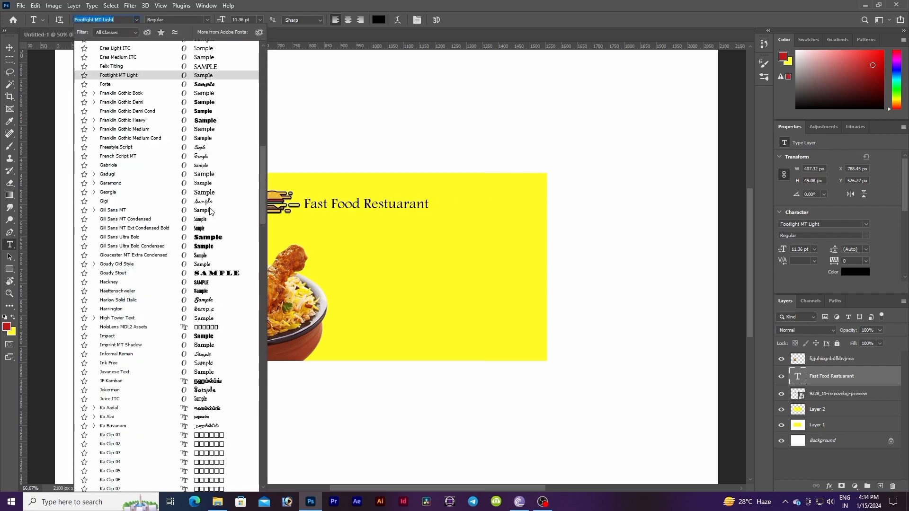
pyautogui.scroll(-15, 220, 237)
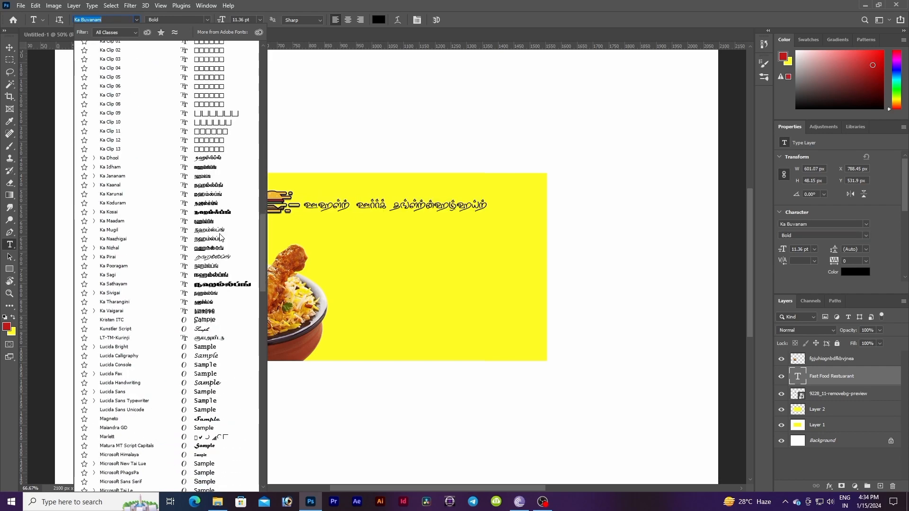
pyautogui.scroll(-3, 221, 238)
pyautogui.click(216, 237)
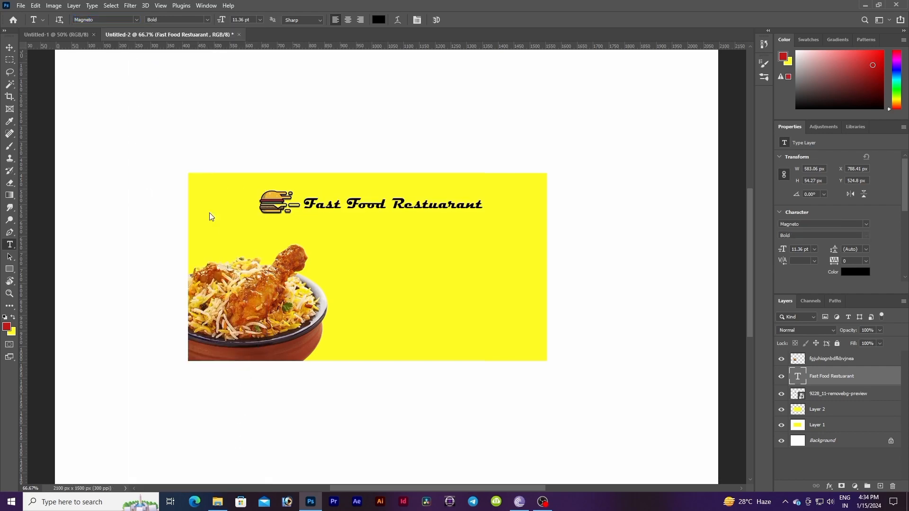
pyautogui.click(136, 20)
pyautogui.scroll(10, 215, 331)
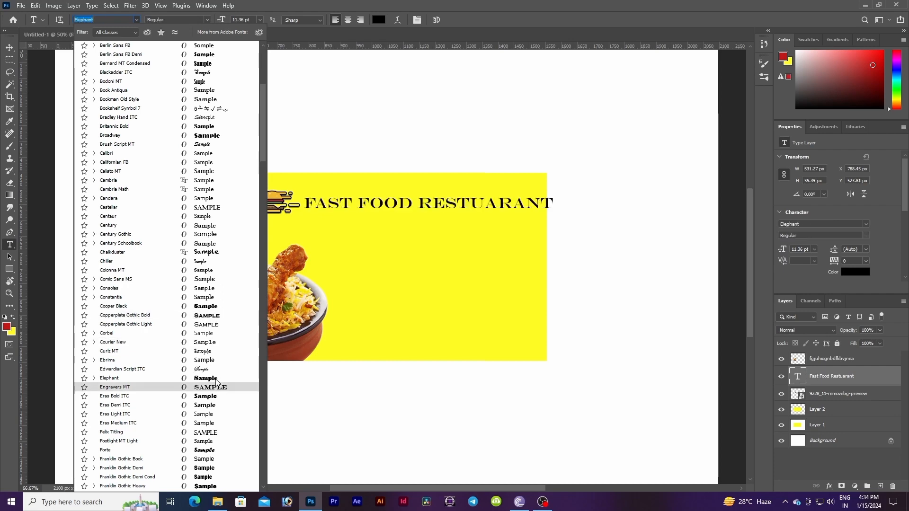
pyautogui.scroll(-5, 146, 265)
pyautogui.click(148, 264)
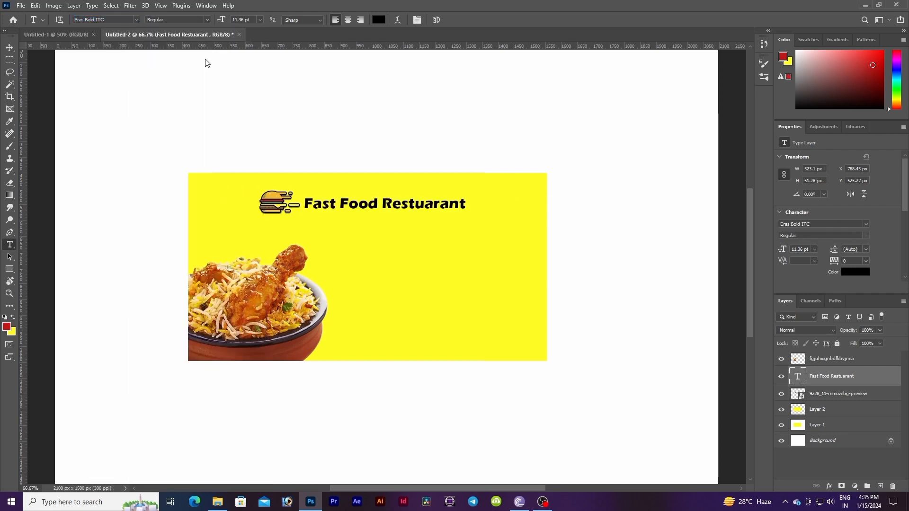
# Step: Enlarge the heading slightly to about 11.76 pt and nudge it up and to the left
pyautogui.click(10, 48)
pyautogui.moveTo(469, 212); pyautogui.dragTo(475, 212)
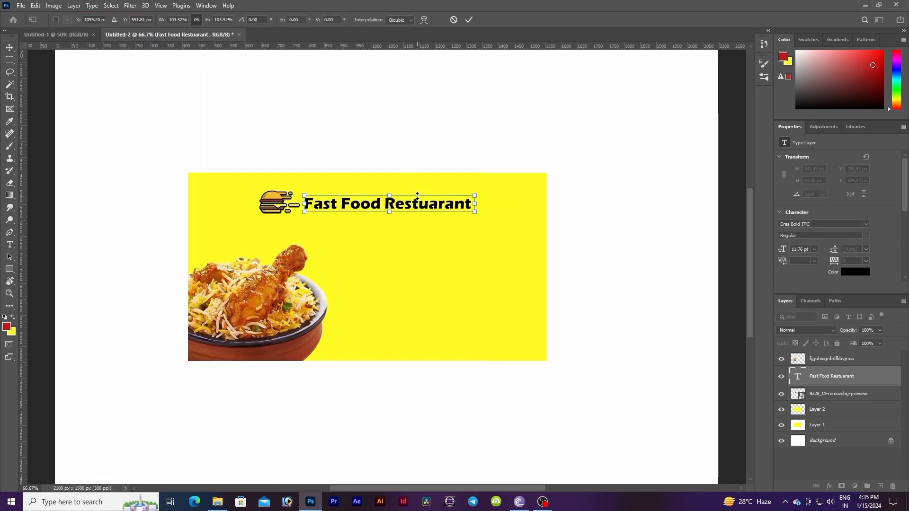
pyautogui.press('Up')
pyautogui.press('Up')
pyautogui.press('Up')
pyautogui.press('Up')
pyautogui.press('Up')
pyautogui.press('Left')
pyautogui.press('Left')
pyautogui.press('Left')
pyautogui.press('Left')
pyautogui.press('Return')
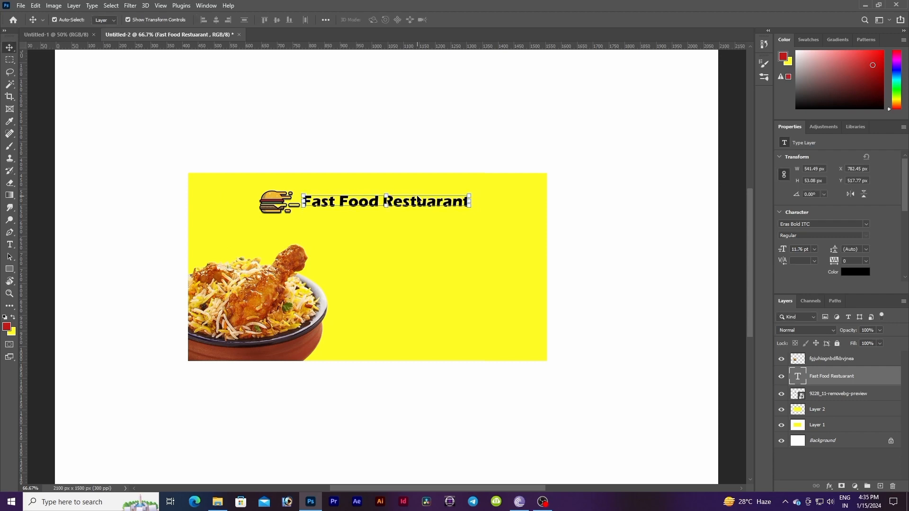
# Step: Shrink the burger icon to about 110 × 64 px beside the heading
pyautogui.click(412, 251)
pyautogui.click(292, 212)
pyautogui.hotkey('ctrl', 't')
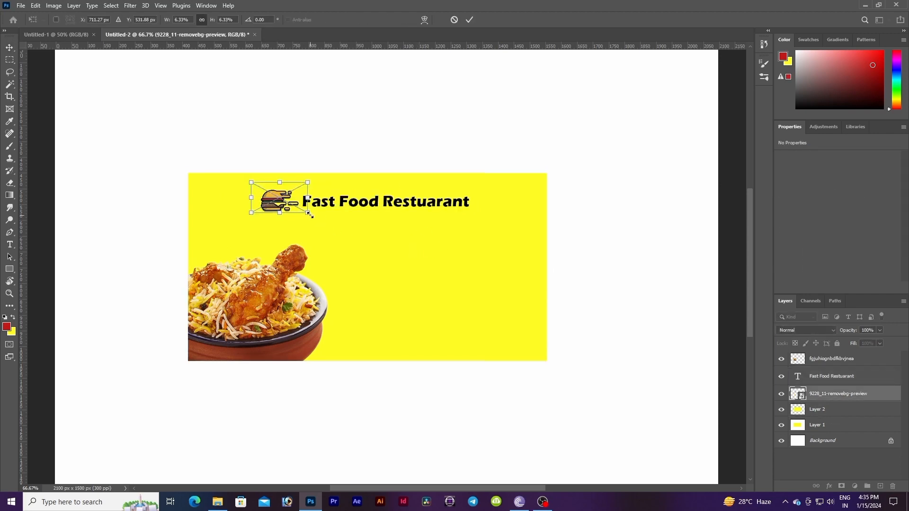
pyautogui.moveTo(310, 214); pyautogui.dragTo(297, 211)
pyautogui.press('Return')
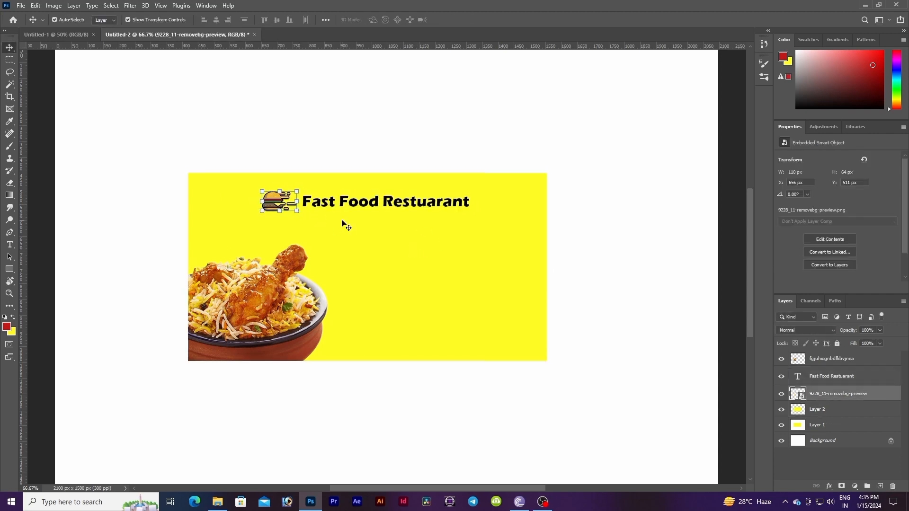
# Step: Import the social media circles logos image from Downloads and move its layer above Layer 2
pyautogui.click(345, 246)
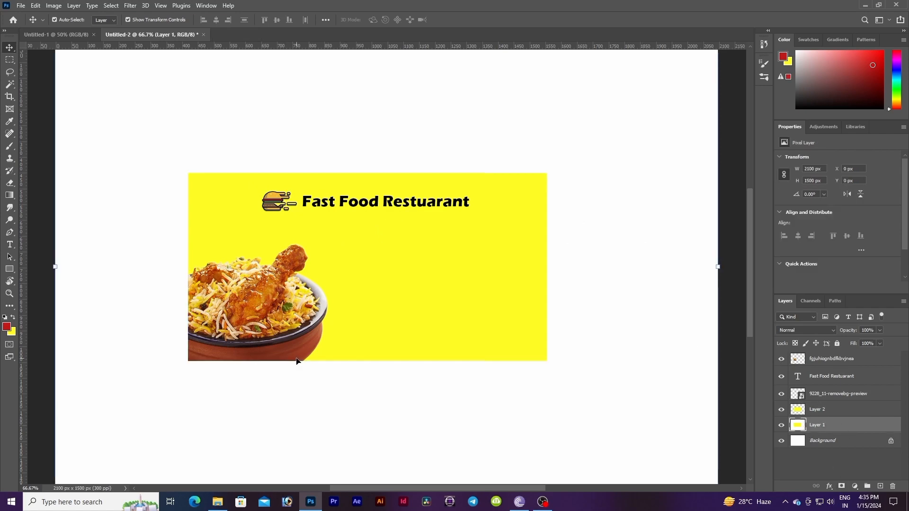
pyautogui.click(216, 504)
pyautogui.click(165, 91)
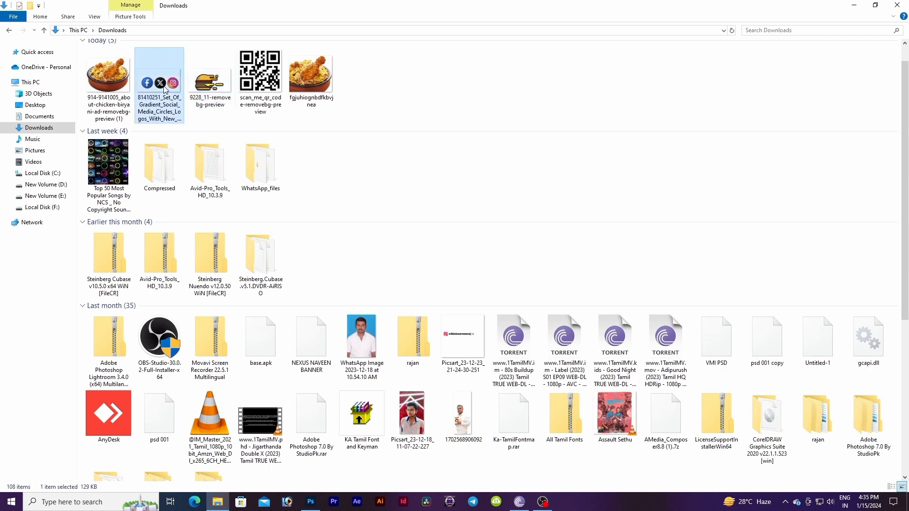
pyautogui.moveTo(168, 91); pyautogui.dragTo(343, 327)
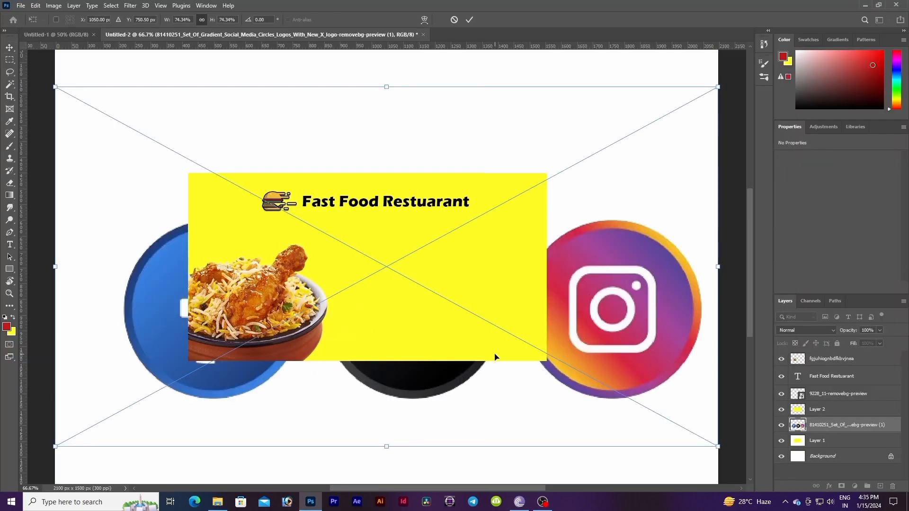
pyautogui.moveTo(836, 428); pyautogui.dragTo(843, 407)
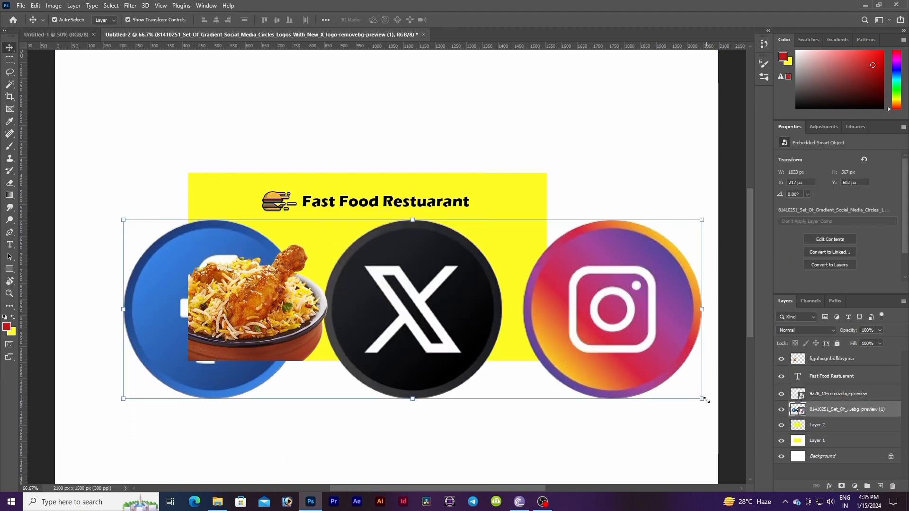
# Step: Shrink the social media icons to about 5.2% and place them along the rectangle's bottom edge, right of the biryani
pyautogui.moveTo(702, 399); pyautogui.dragTo(240, 180)
pyautogui.moveTo(189, 118); pyautogui.dragTo(513, 307)
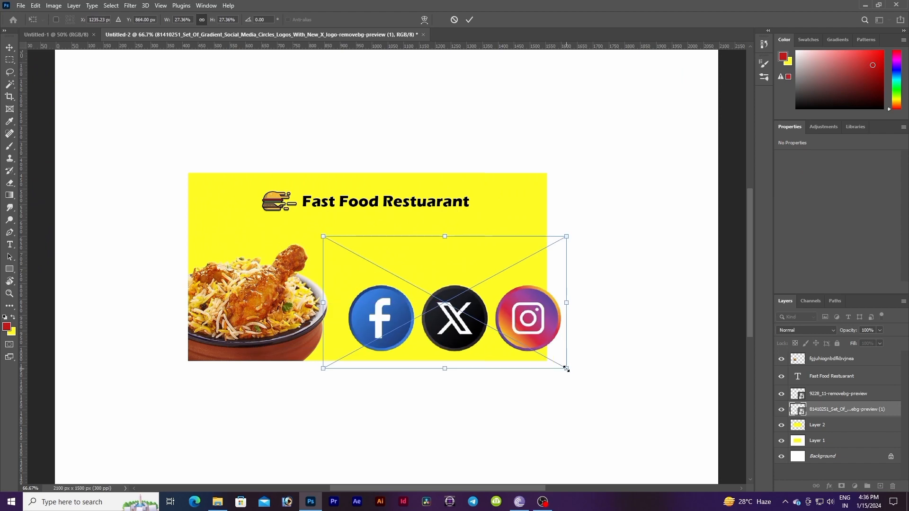
pyautogui.moveTo(565, 369); pyautogui.dragTo(376, 353)
pyautogui.moveTo(361, 342); pyautogui.dragTo(366, 349)
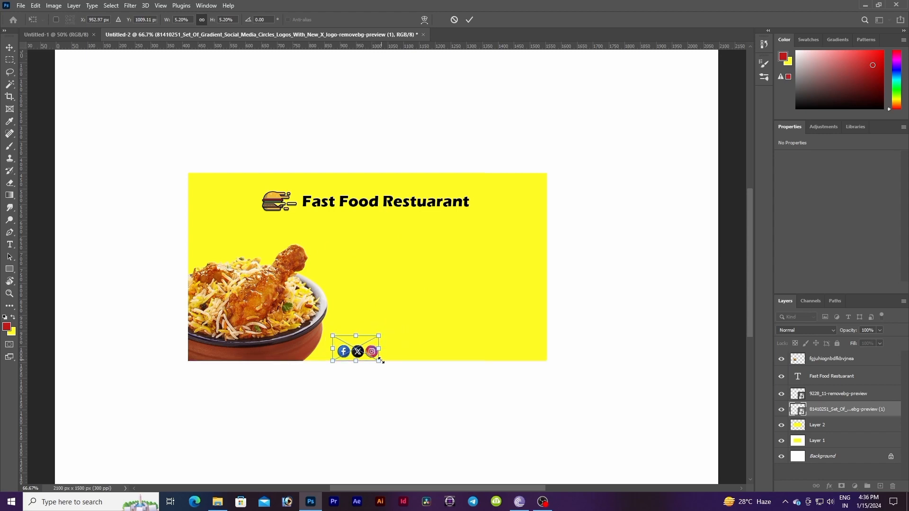
pyautogui.press('Return')
pyautogui.click(403, 354)
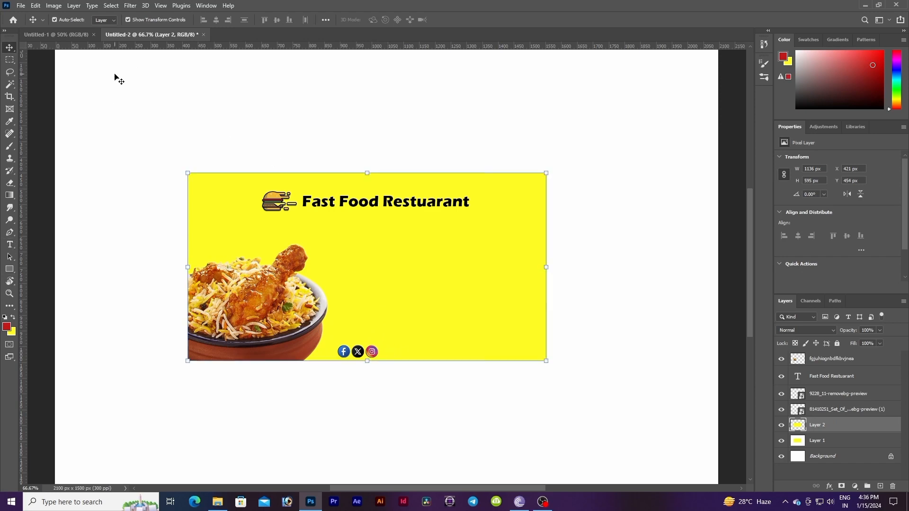
# Step: Add the text "/fastfoodrestuarant.com" in the middle-right area of the yellow rectangle
pyautogui.click(10, 245)
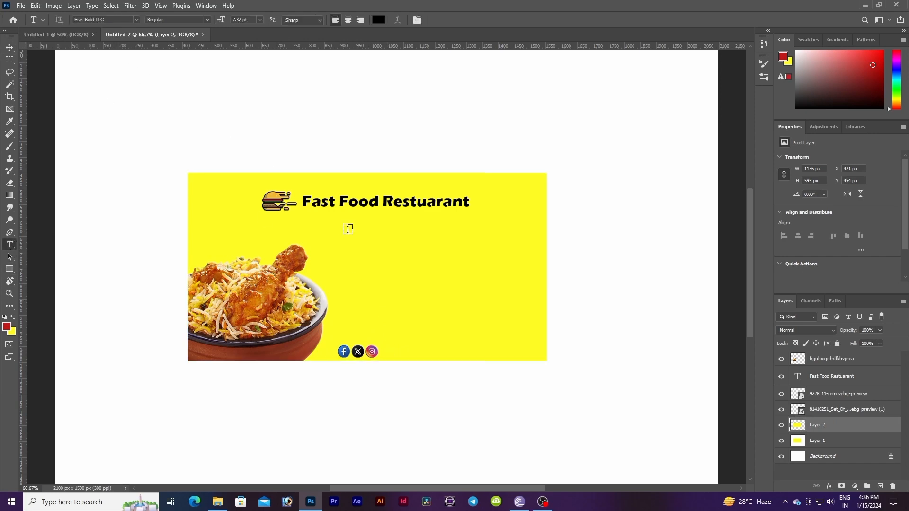
pyautogui.click(403, 267)
pyautogui.press('BackSpace')
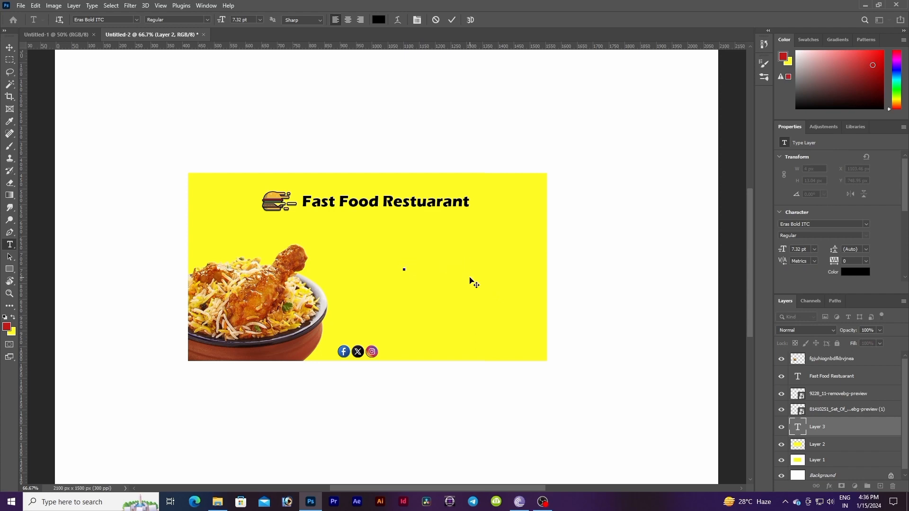
pyautogui.write('jsfdiw')
pyautogui.press('BackSpace')
pyautogui.press('BackSpace')
pyautogui.press('BackSpace')
pyautogui.press('BackSpace')
pyautogui.press('BackSpace')
pyautogui.press('BackSpace')
pyautogui.write('om')
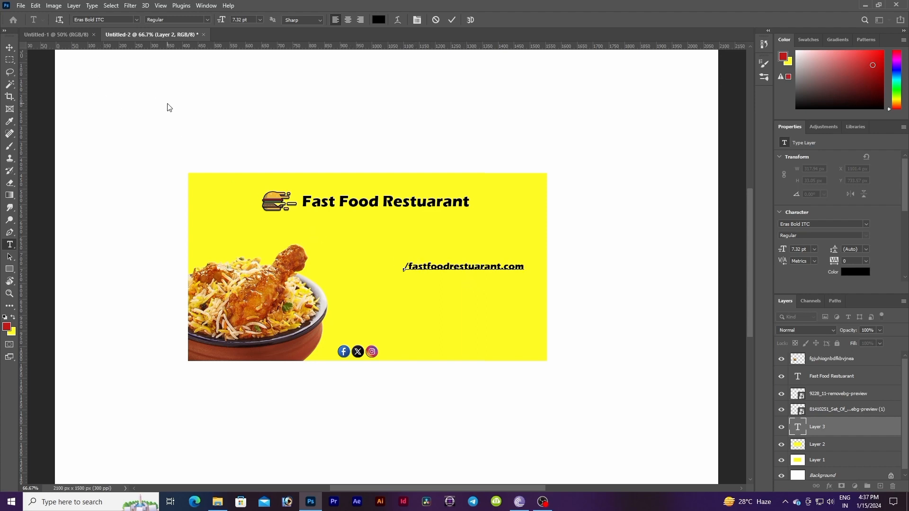
# Step: Move the website text to the rectangle's bottom edge, right beside the social media icons
pyautogui.click(10, 48)
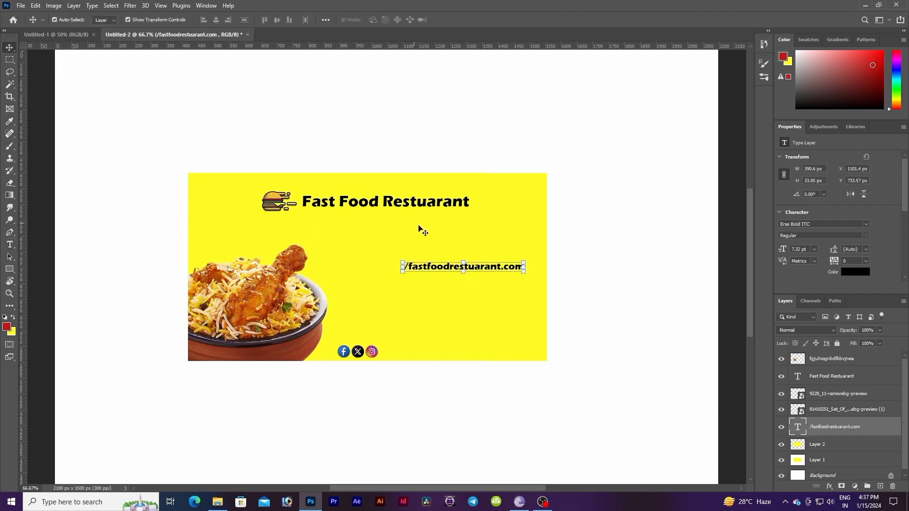
pyautogui.moveTo(481, 270); pyautogui.dragTo(457, 353)
pyautogui.click(444, 338)
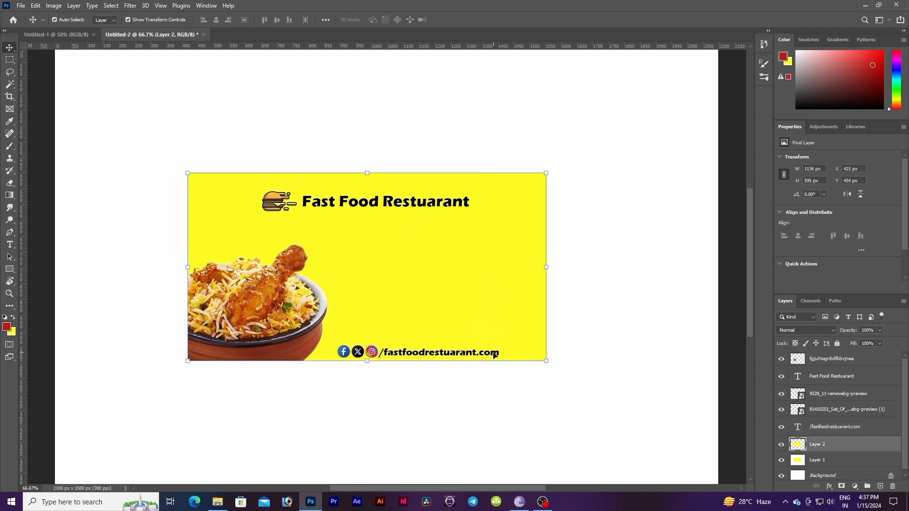
pyautogui.click(480, 389)
pyautogui.click(452, 355)
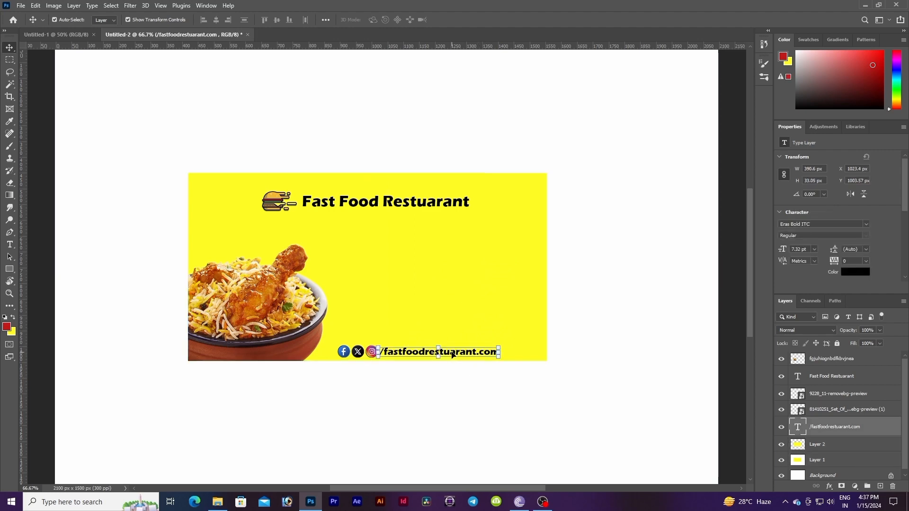
pyautogui.click(434, 331)
pyautogui.click(462, 391)
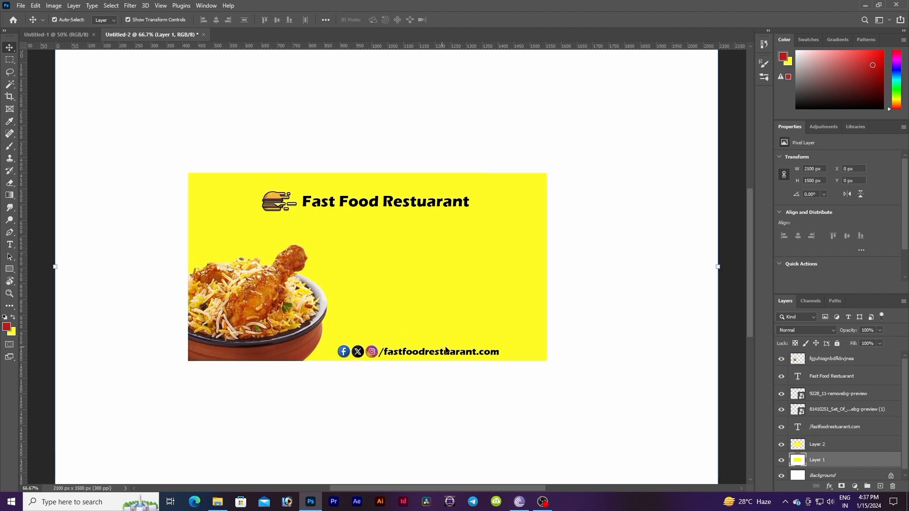
# Step: Import the scan_me_qr_code image from Downloads, shrink it and place it in the rectangle's bottom-right corner above the website text
pyautogui.hotkey('alt', 'Tab')
pyautogui.click(385, 83)
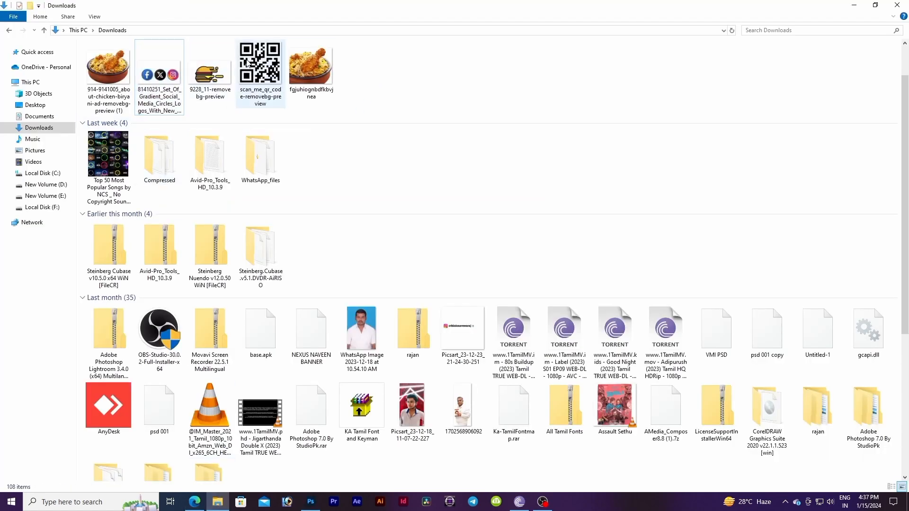
pyautogui.moveTo(246, 61); pyautogui.dragTo(373, 316)
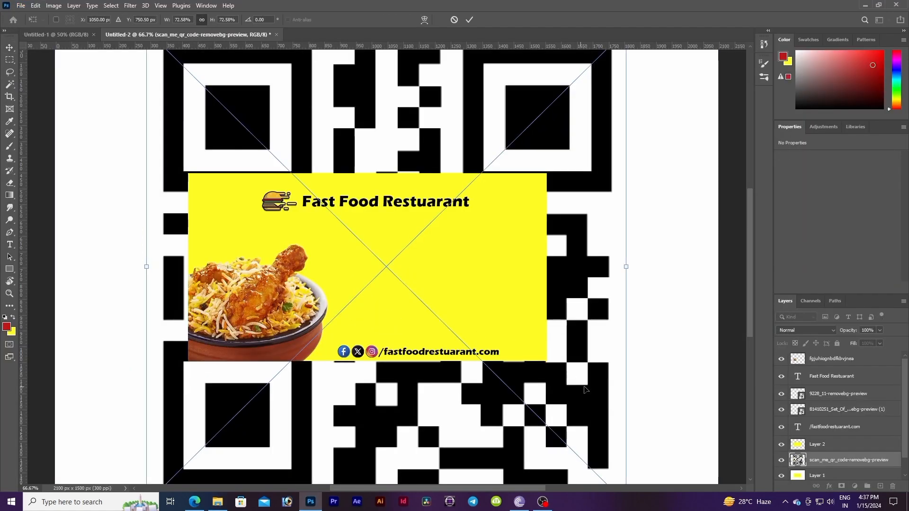
pyautogui.moveTo(620, 417); pyautogui.dragTo(380, 145)
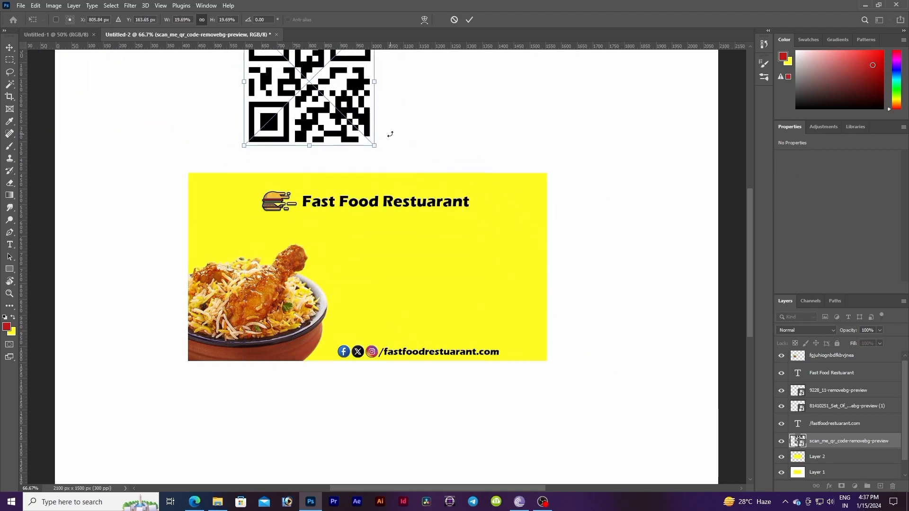
pyautogui.moveTo(347, 87); pyautogui.dragTo(507, 263)
pyautogui.moveTo(536, 321)
pyautogui.mouseDown()
pyautogui.moveTo(443, 233)
pyautogui.moveTo(497, 320)
pyautogui.moveTo(515, 337)
pyautogui.moveTo(518, 316)
pyautogui.moveTo(519, 323)
pyautogui.mouseUp()
pyautogui.press('Return')
pyautogui.click(449, 281)
pyautogui.click(568, 325)
pyautogui.click(520, 324)
pyautogui.click(544, 312)
pyautogui.click(430, 319)
pyautogui.click(588, 283)
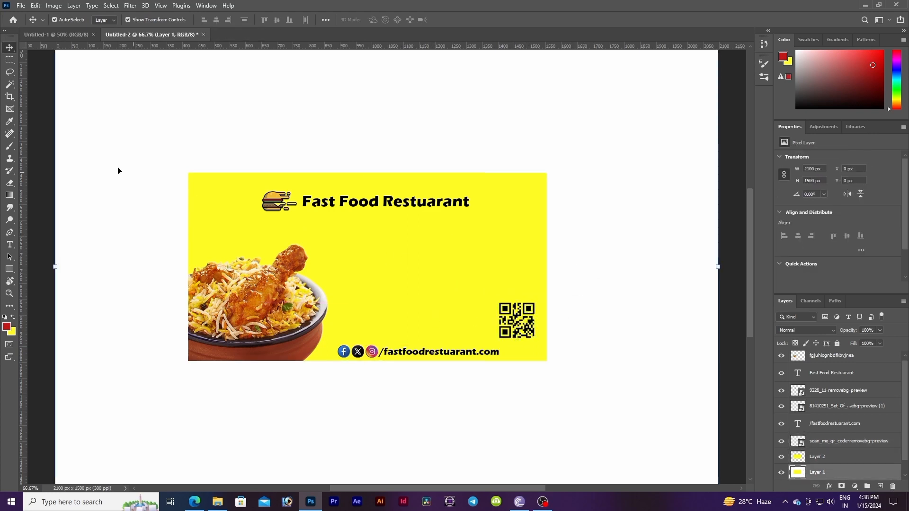
# Step: Add a text line with the contact phone number in the middle of the yellow rectangle
pyautogui.click(10, 245)
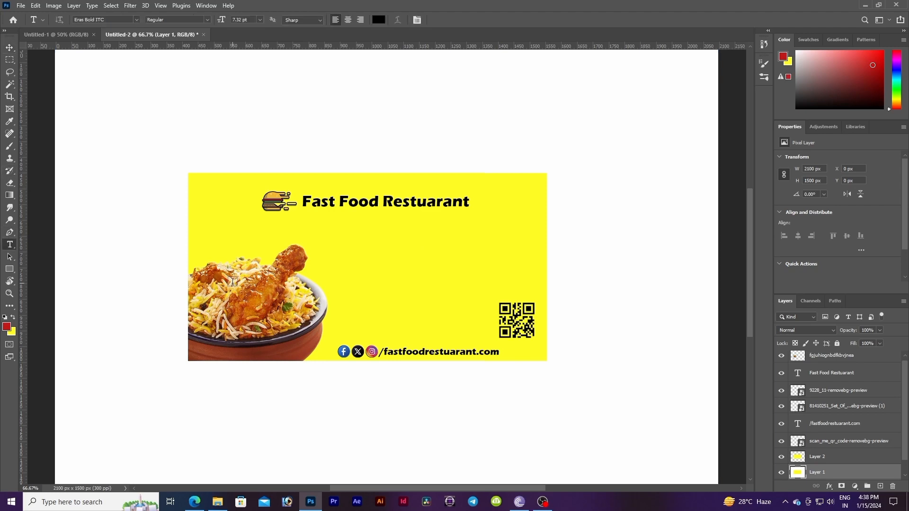
pyautogui.click(347, 267)
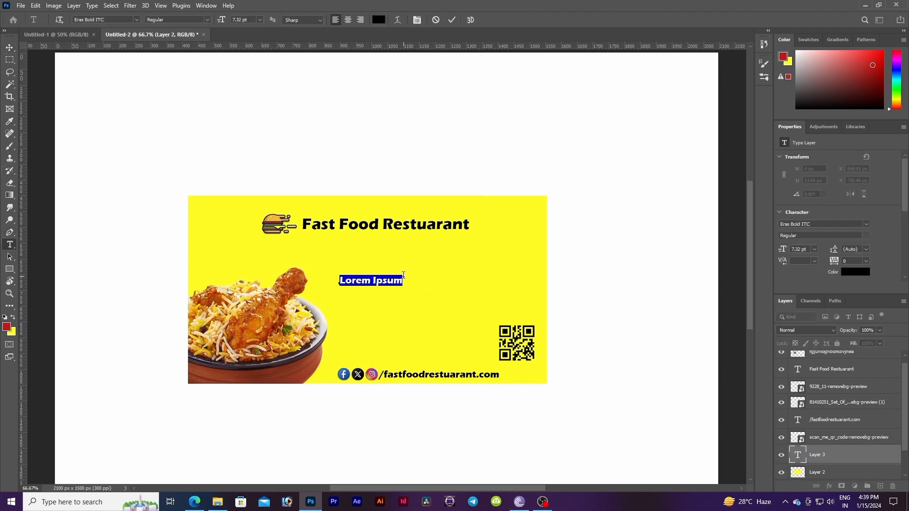
pyautogui.click(408, 278)
pyautogui.press('BackSpace')
pyautogui.press('BackSpace')
pyautogui.press('BackSpace')
pyautogui.press('BackSpace')
pyautogui.press('BackSpace')
pyautogui.press('BackSpace')
pyautogui.press('BackSpace')
pyautogui.press('BackSpace')
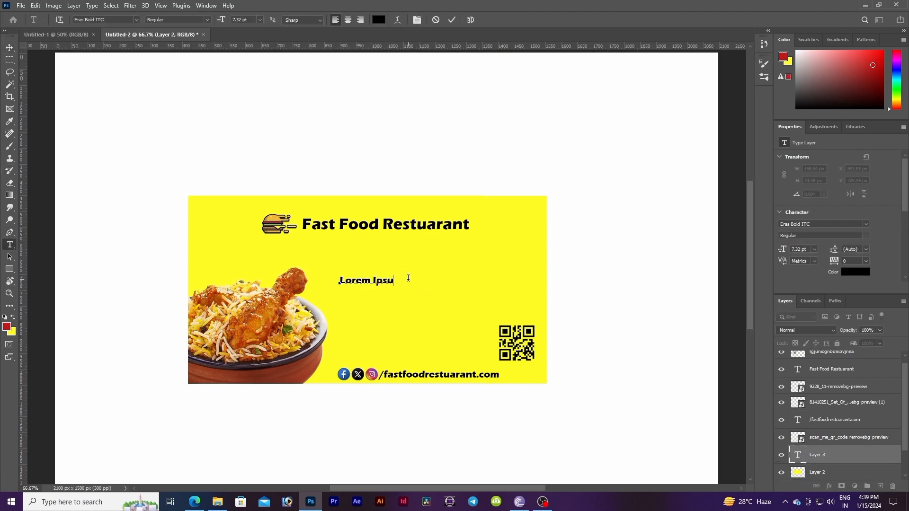
pyautogui.press('BackSpace')
pyautogui.press('BackSpace')
pyautogui.press('BackSpace')
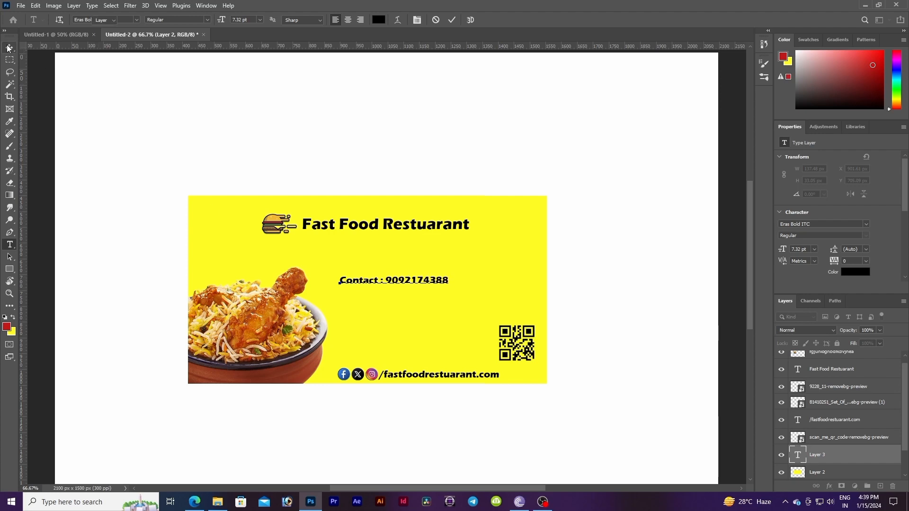
pyautogui.hotkey('ctrl', 'Return')
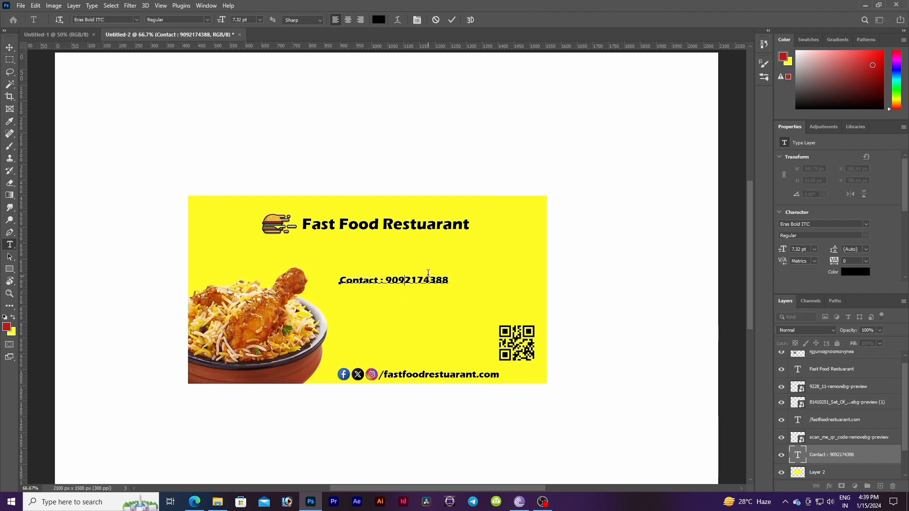
# Step: Change the contact text's font to Berlin Sans FB
pyautogui.press('v')
pyautogui.click(816, 226)
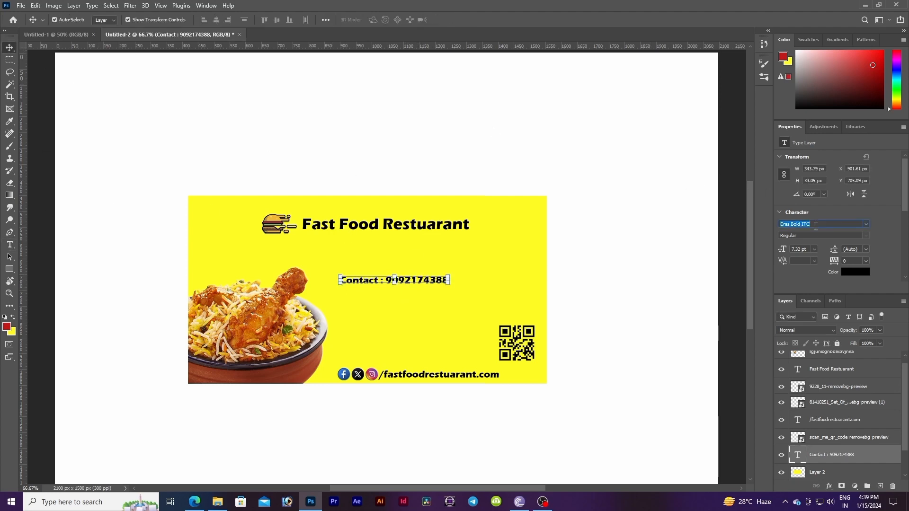
pyautogui.click(866, 225)
pyautogui.scroll(-3, 835, 288)
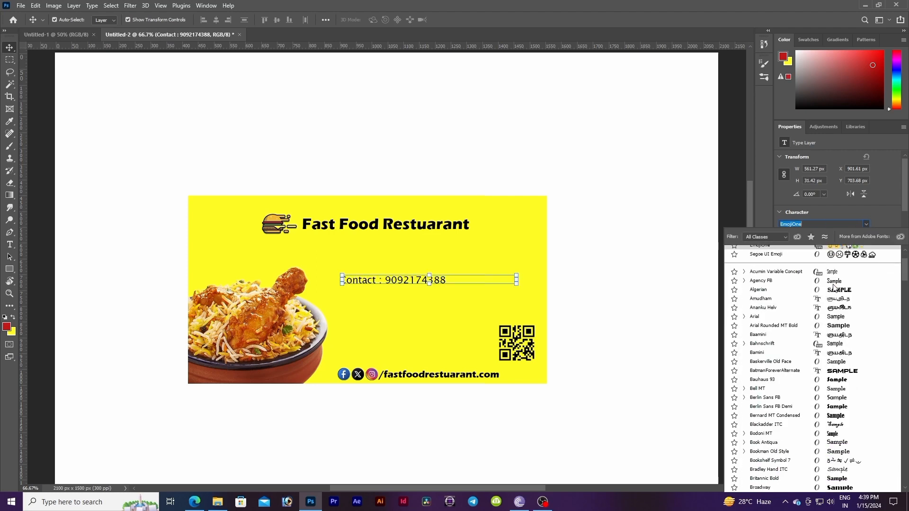
pyautogui.scroll(-2, 834, 288)
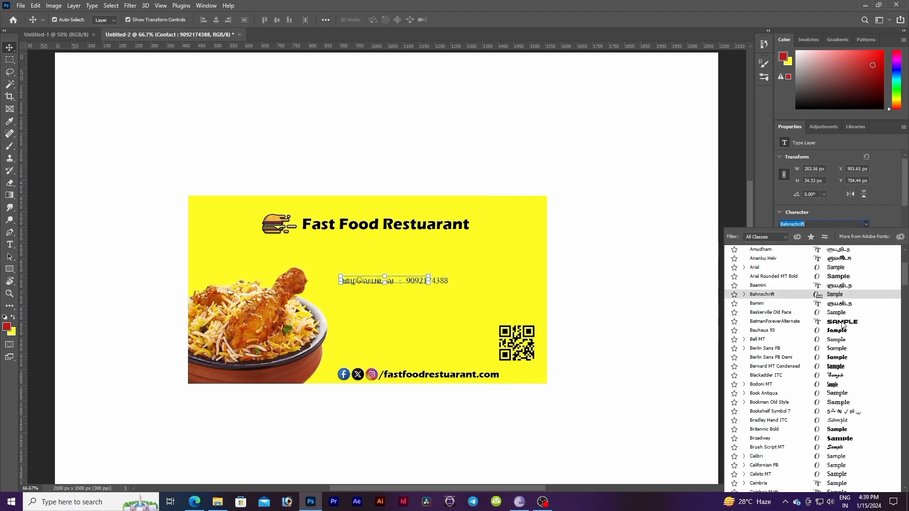
pyautogui.click(841, 322)
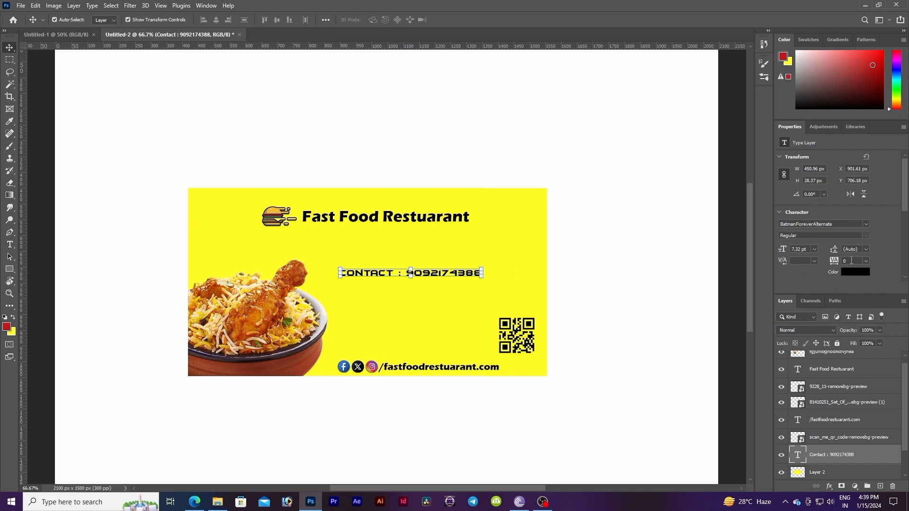
pyautogui.click(842, 225)
pyautogui.click(865, 226)
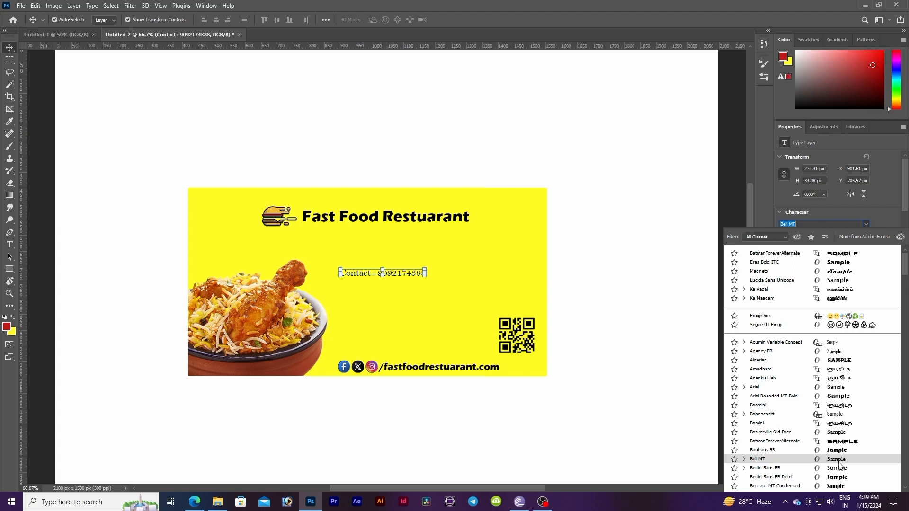
pyautogui.click(839, 467)
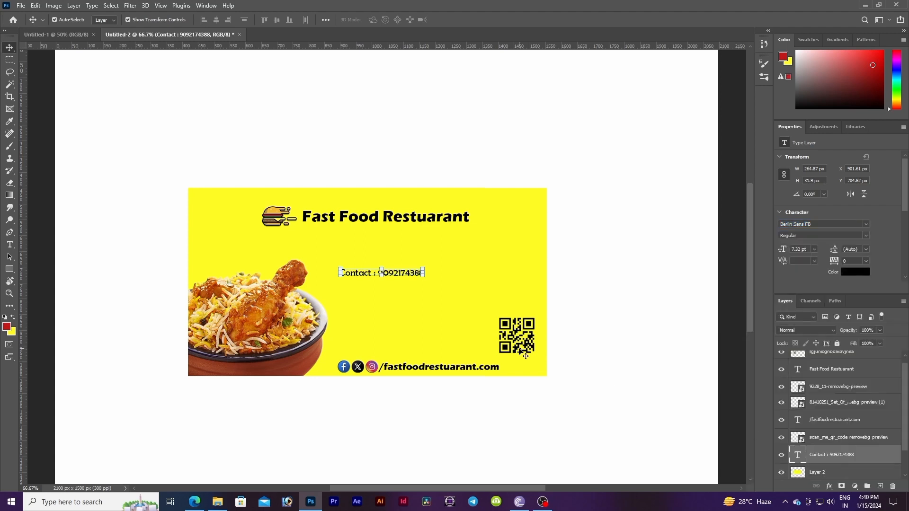
# Step: Move the contact text to the rectangle's top-right corner
pyautogui.moveTo(401, 273); pyautogui.dragTo(520, 199)
pyautogui.hotkey('shift', 'Right')
pyautogui.hotkey('shift', 'Right')
pyautogui.hotkey('shift', 'Right')
pyautogui.press('Return')
pyautogui.click(511, 233)
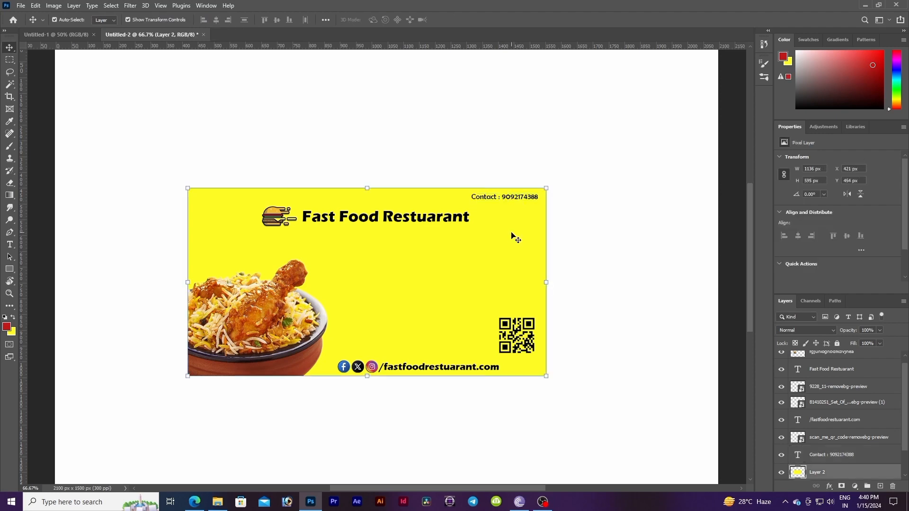
# Step: Shift the social icons and website text slightly left along the bottom edge
pyautogui.click(623, 233)
pyautogui.click(513, 199)
pyautogui.click(526, 226)
pyautogui.click(427, 368)
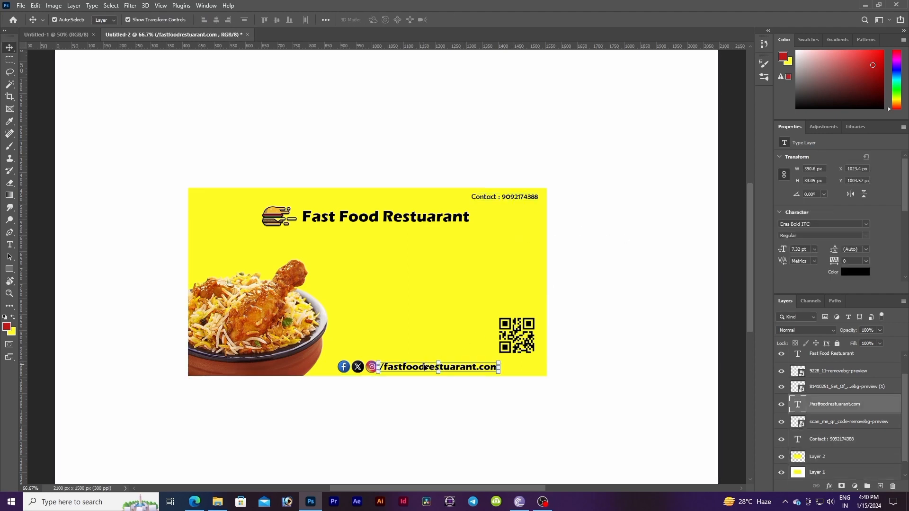
pyautogui.moveTo(371, 367); pyautogui.dragTo(399, 371)
pyautogui.click(388, 334)
pyautogui.click(365, 367)
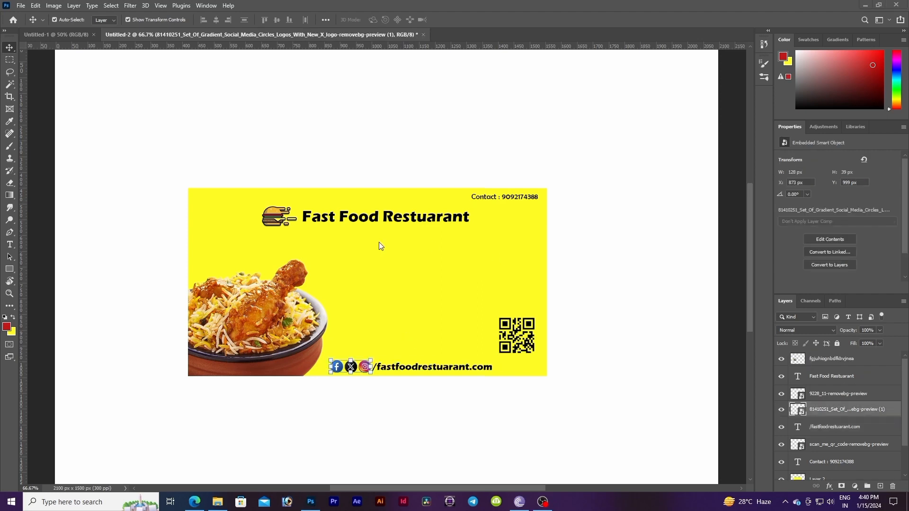
# Step: Add a two-line address text block with the street and the city with postal code in the rectangle's middle
pyautogui.click(6, 246)
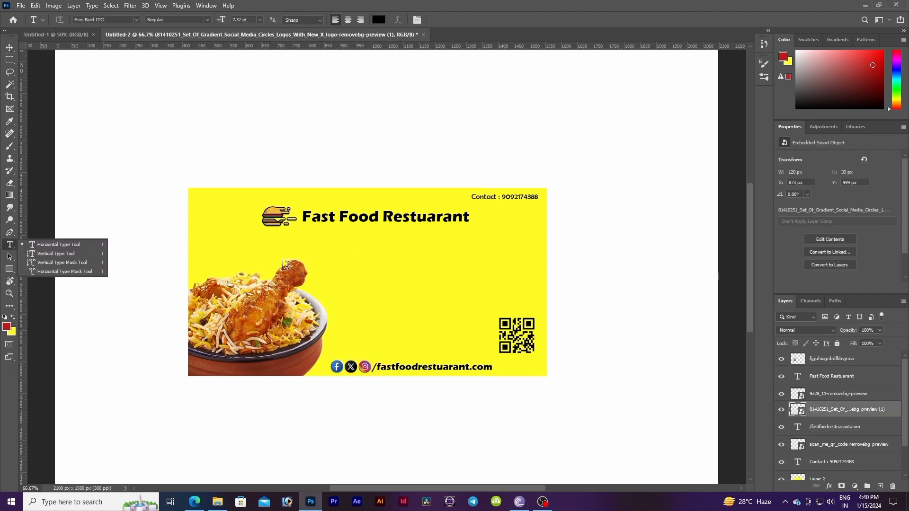
pyautogui.click(347, 266)
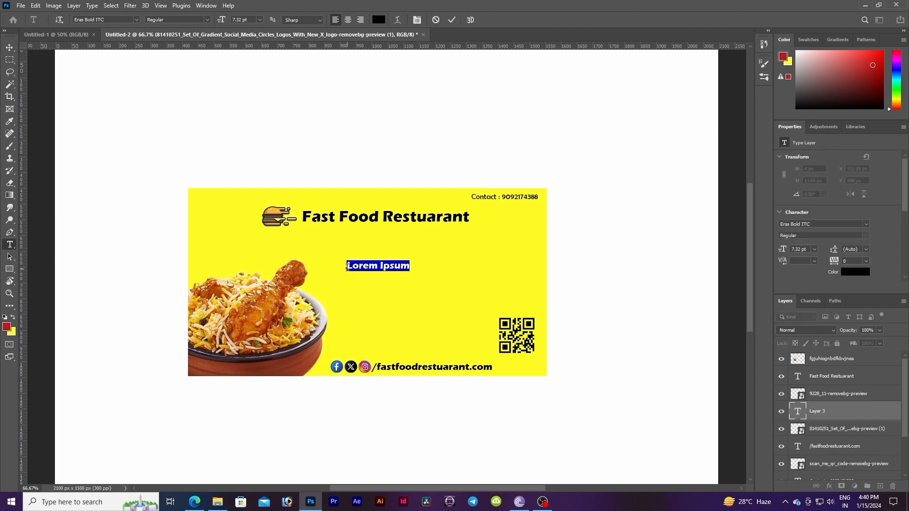
pyautogui.press('BackSpace')
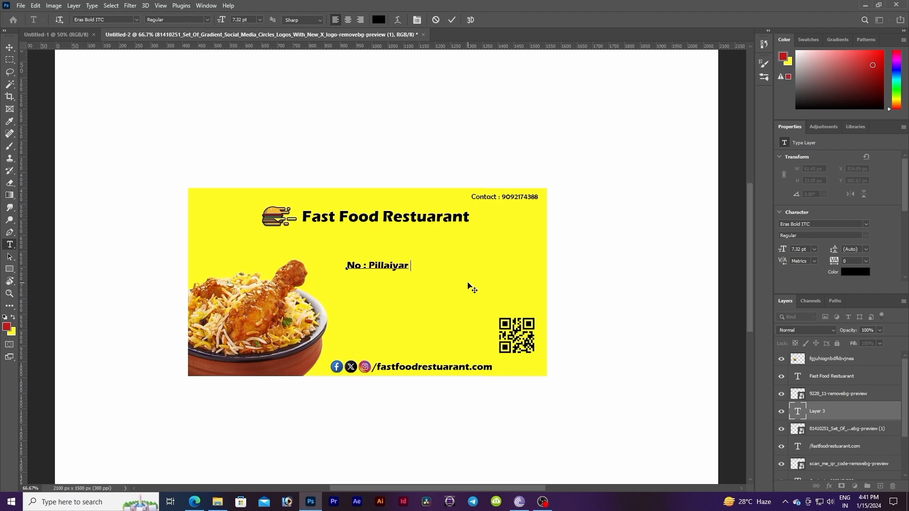
pyautogui.press('Return')
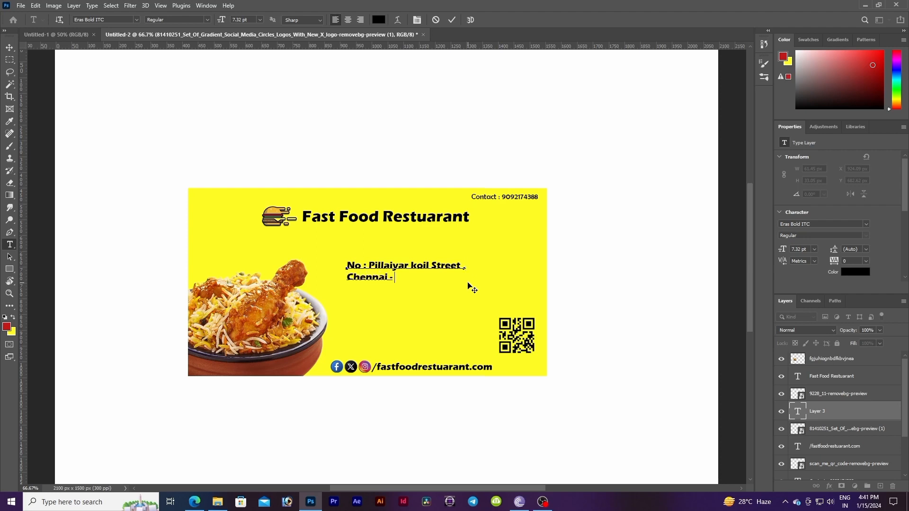
pyautogui.scroll(1, 468, 285)
pyautogui.press('Return')
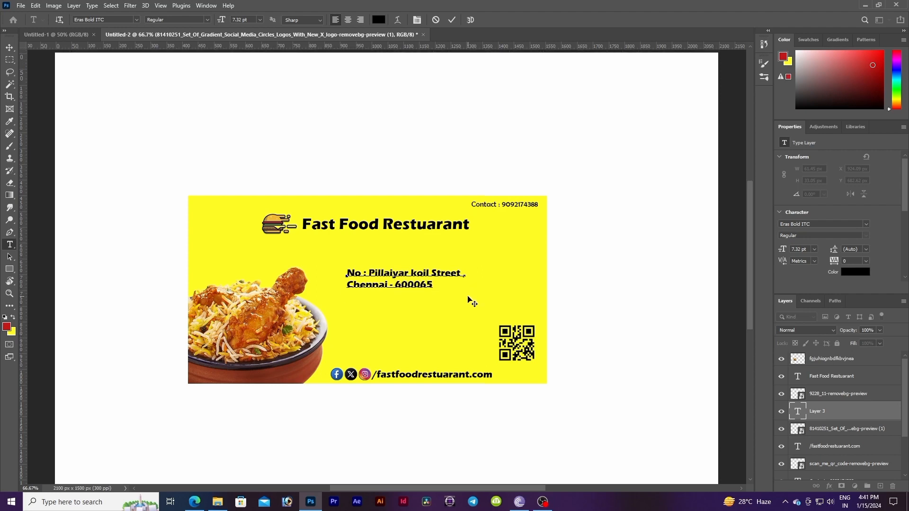
# Step: Move the address block down beside the QR code, above the social icons
pyautogui.click(9, 47)
pyautogui.moveTo(435, 286); pyautogui.dragTo(462, 335)
pyautogui.moveTo(405, 318); pyautogui.dragTo(415, 324)
pyautogui.press('Return')
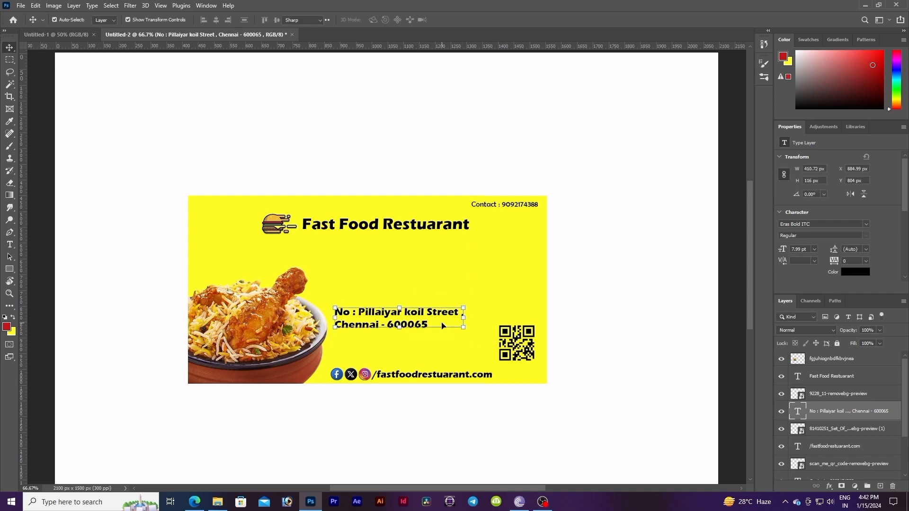
# Step: Append the locality name to the end of the address's first line
pyautogui.doubleClick(465, 314)
pyautogui.write('Anna Nagar')
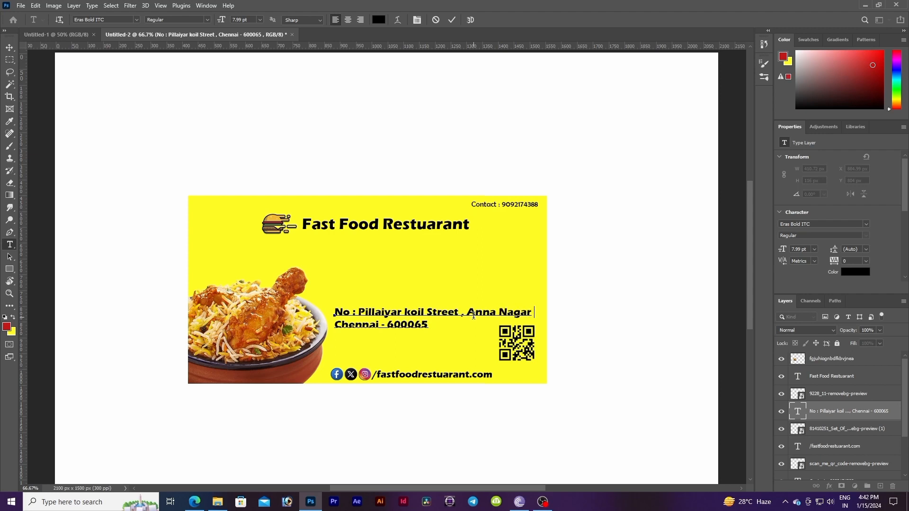
pyautogui.press('Return')
pyautogui.press('BackSpace')
# Step: Scale the address block down to about 74% so it fits left of the QR code
pyautogui.click(10, 48)
pyautogui.hotkey('ctrl', 't')
pyautogui.moveTo(532, 318); pyautogui.dragTo(485, 337)
pyautogui.moveTo(418, 327); pyautogui.dragTo(430, 332)
pyautogui.moveTo(499, 340); pyautogui.dragTo(483, 337)
pyautogui.moveTo(417, 319); pyautogui.dragTo(413, 324)
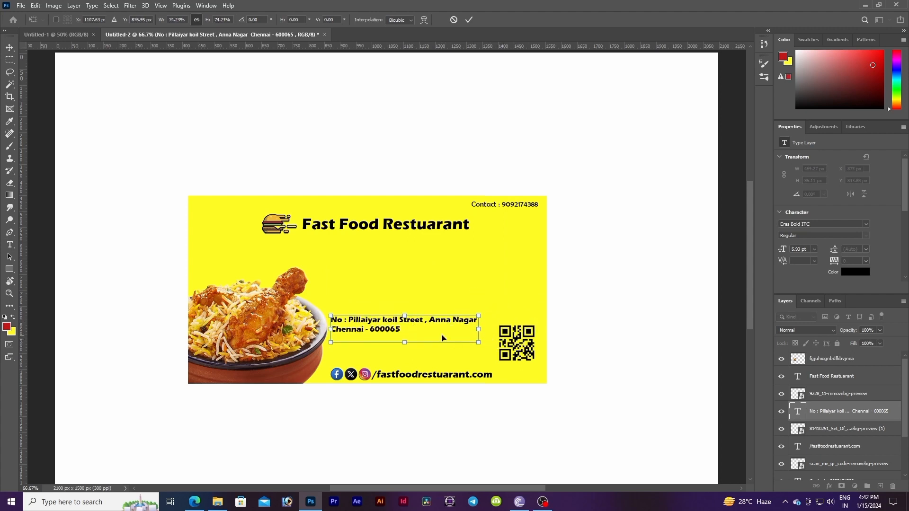
pyautogui.press('Return')
# Step: Add the text "Scan for More details" in the middle of the rectangle
pyautogui.click(399, 302)
pyautogui.press('t')
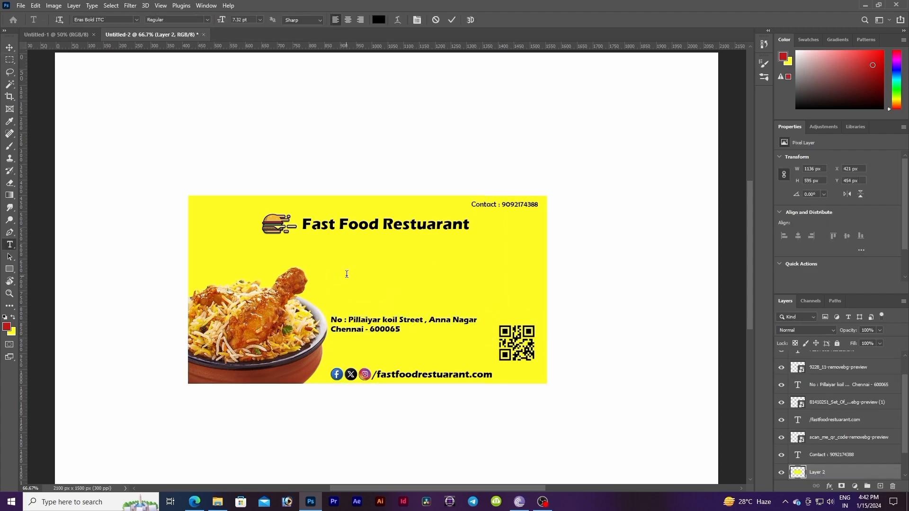
pyautogui.click(347, 272)
pyautogui.press('BackSpace')
pyautogui.press('BackSpace')
pyautogui.press('BackSpace')
pyautogui.press('BackSpace')
pyautogui.press('BackSpace')
pyautogui.press('BackSpace')
pyautogui.press('BackSpace')
pyautogui.press('BackSpace')
pyautogui.press('BackSpace')
pyautogui.press('BackSpace')
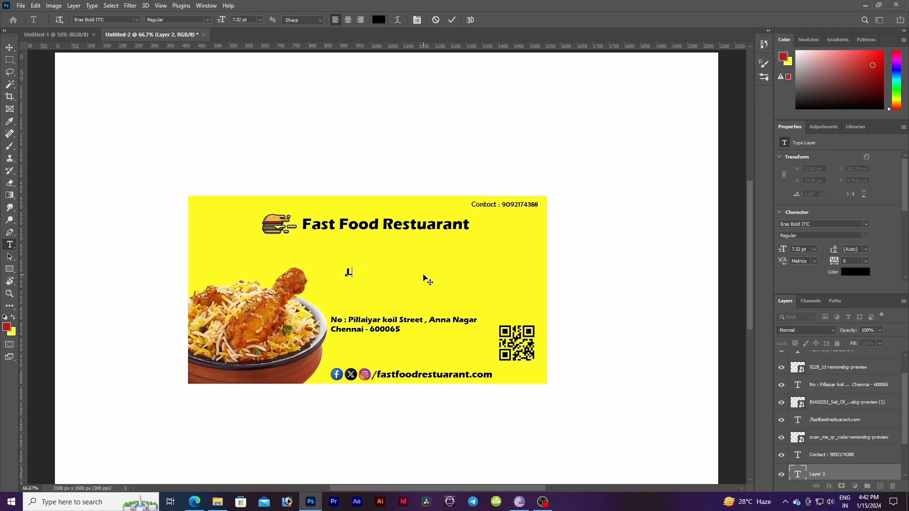
pyautogui.write('scan for More details')
pyautogui.click(10, 48)
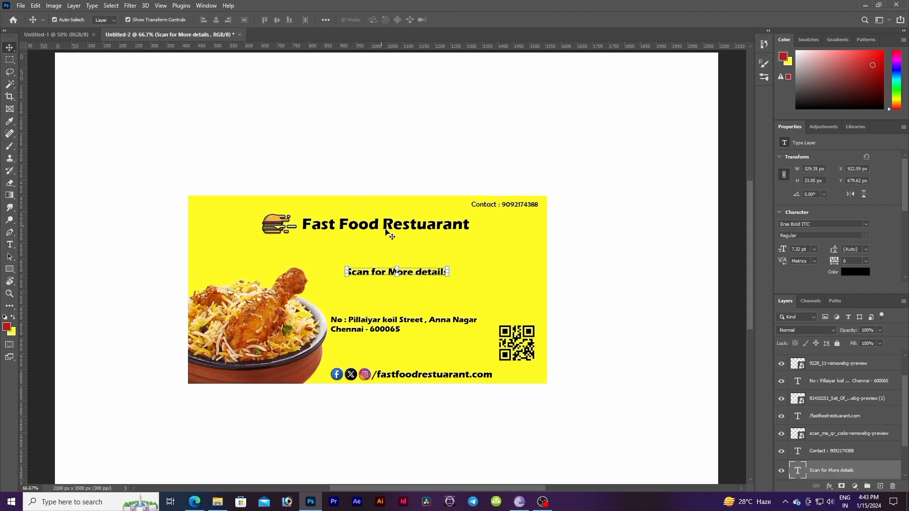
# Step: Move the scan text below the address and set its font to Cooper Black
pyautogui.moveTo(423, 272); pyautogui.dragTo(408, 347)
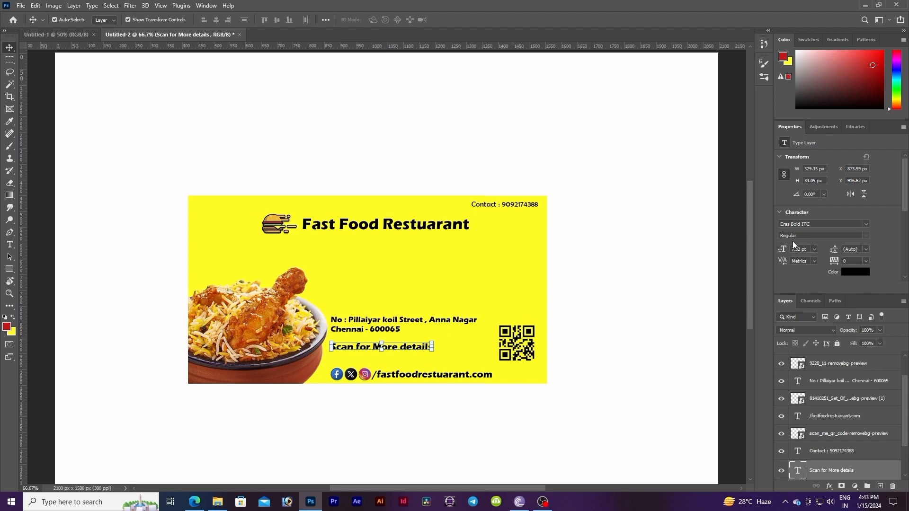
pyautogui.click(865, 224)
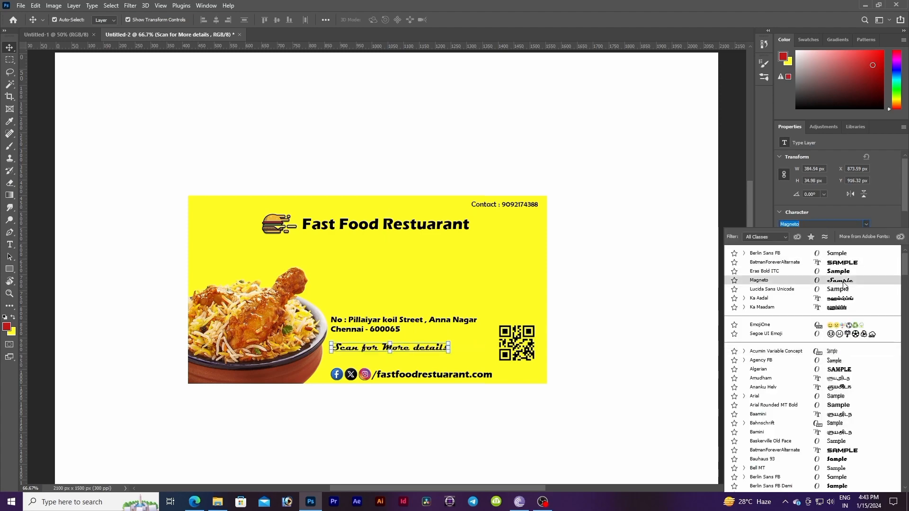
pyautogui.scroll(-10, 837, 331)
pyautogui.click(833, 263)
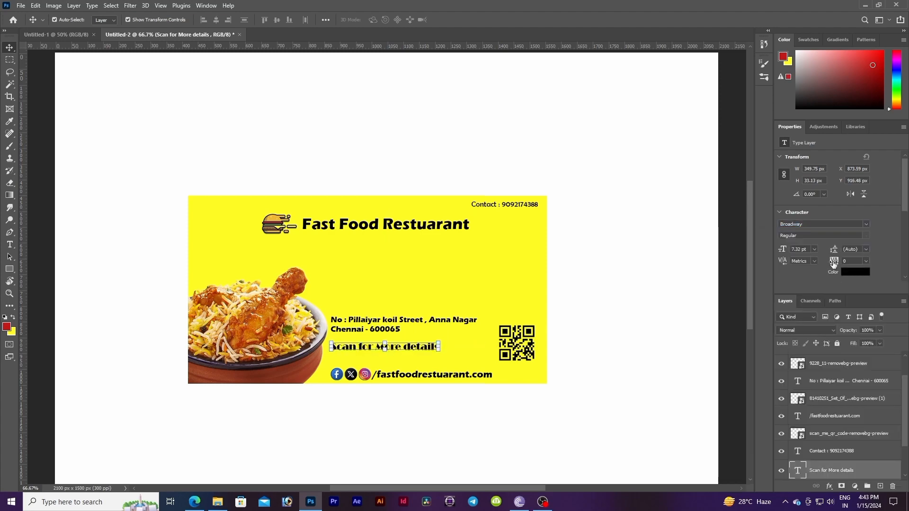
pyautogui.click(866, 224)
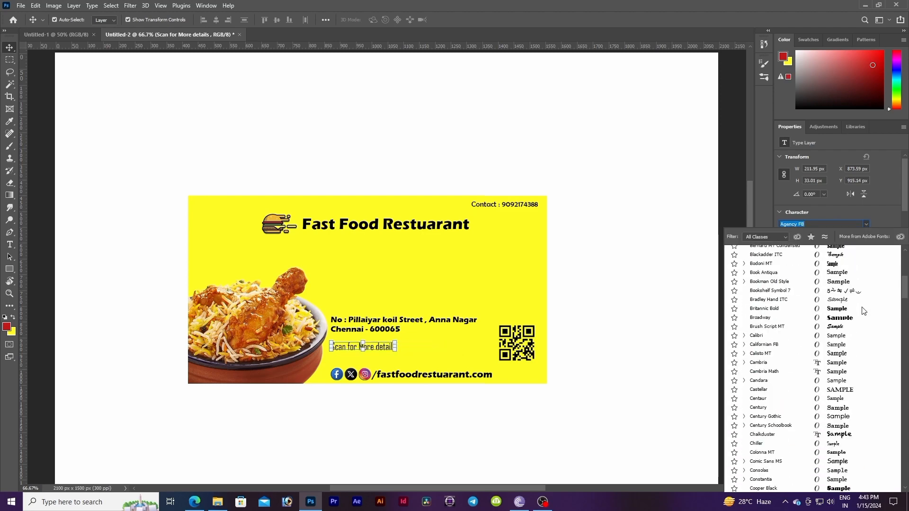
pyautogui.scroll(-5, 852, 331)
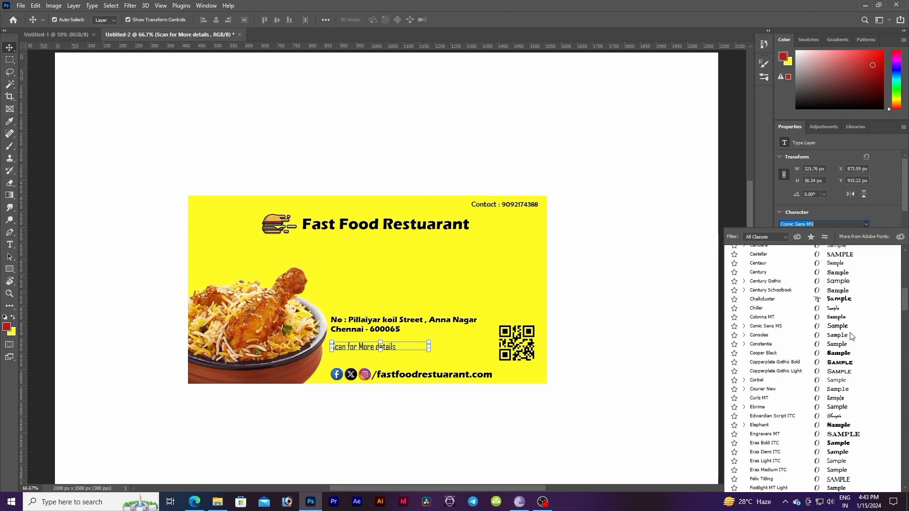
# Step: Enlarge the scan text to about 117%
pyautogui.click(413, 351)
pyautogui.moveTo(435, 353)
pyautogui.mouseDown()
pyautogui.moveTo(458, 365)
pyautogui.moveTo(423, 351)
pyautogui.mouseUp()
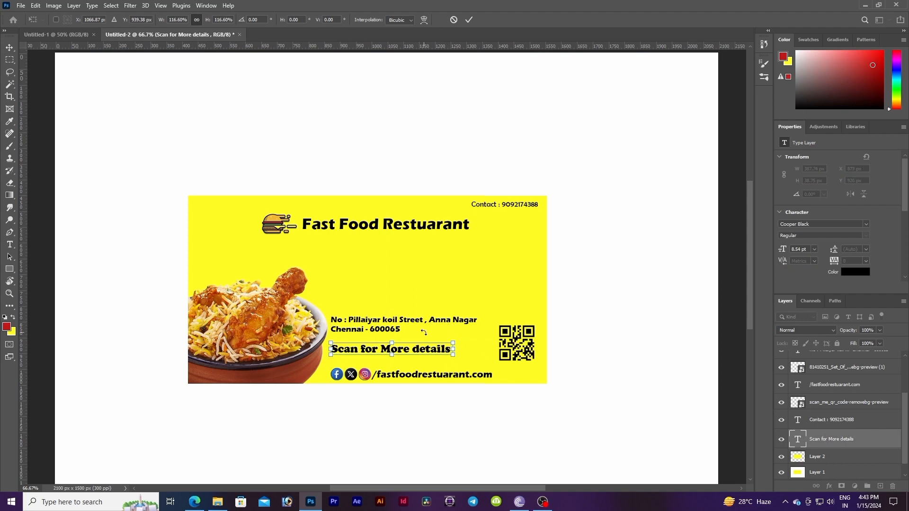
pyautogui.click(8, 49)
# Step: Enlarge the address block to about 109% and nudge it down slightly
pyautogui.moveTo(413, 320); pyautogui.dragTo(414, 322)
pyautogui.moveTo(477, 333); pyautogui.dragTo(491, 336)
pyautogui.press('Down')
pyautogui.press('Down')
pyautogui.press('Down')
pyautogui.press('Down')
pyautogui.press('Down')
pyautogui.press('Down')
pyautogui.press('Down')
pyautogui.press('Down')
pyautogui.press('Down')
pyautogui.press('Down')
pyautogui.press('Down')
pyautogui.press('Down')
pyautogui.press('Up')
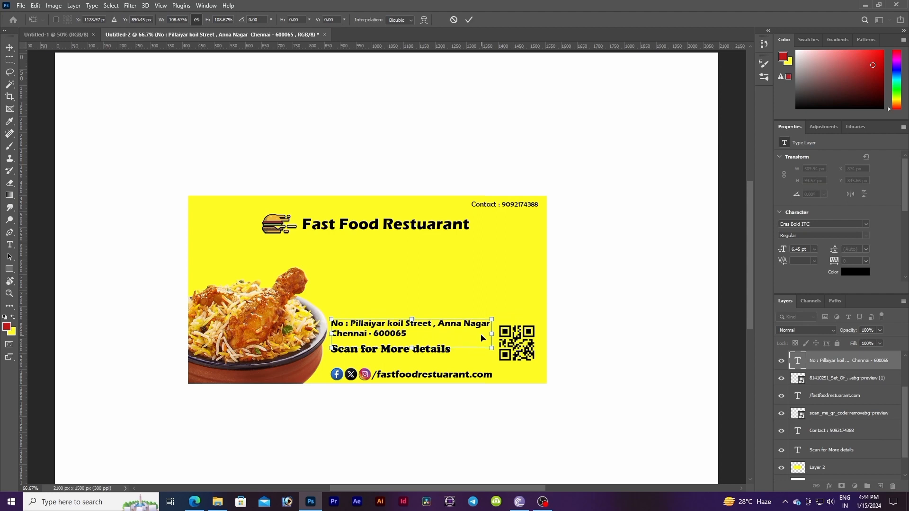
pyautogui.press('Return')
pyautogui.click(578, 307)
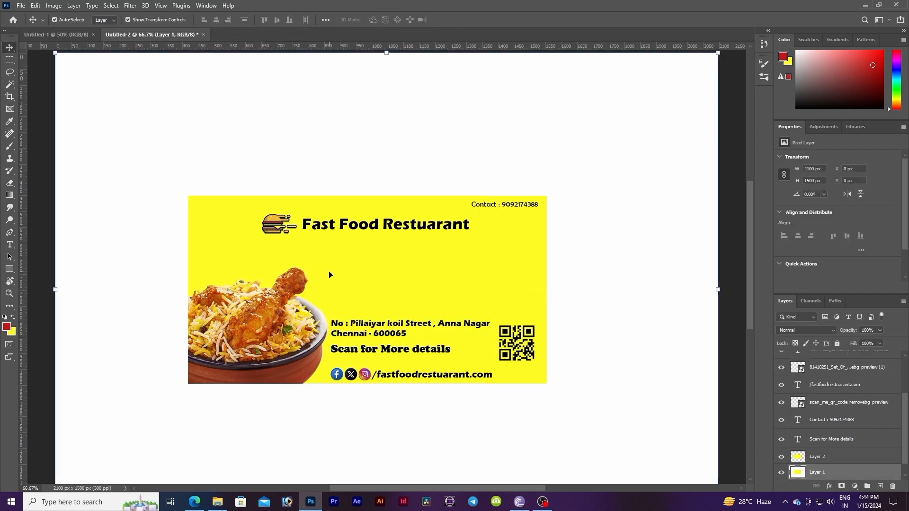
# Step: Duplicate the heading text, move the copy below it and scale it to about 213% across the banner width
pyautogui.click(384, 228)
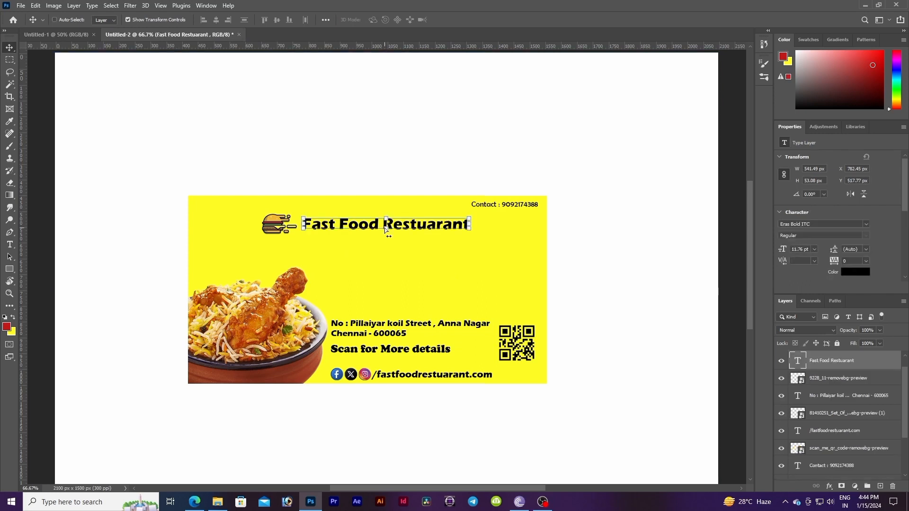
pyautogui.hotkey('ctrl', 'j')
pyautogui.moveTo(409, 229); pyautogui.dragTo(396, 256)
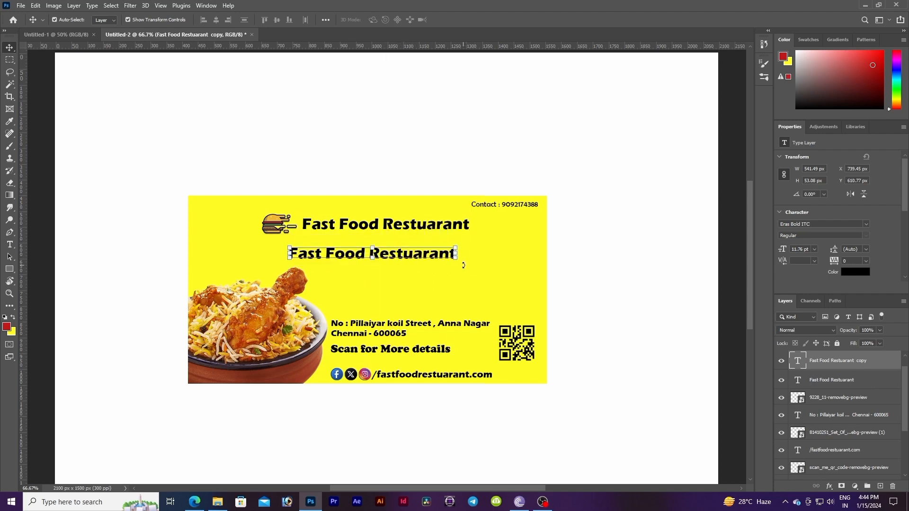
pyautogui.moveTo(456, 256); pyautogui.dragTo(710, 303)
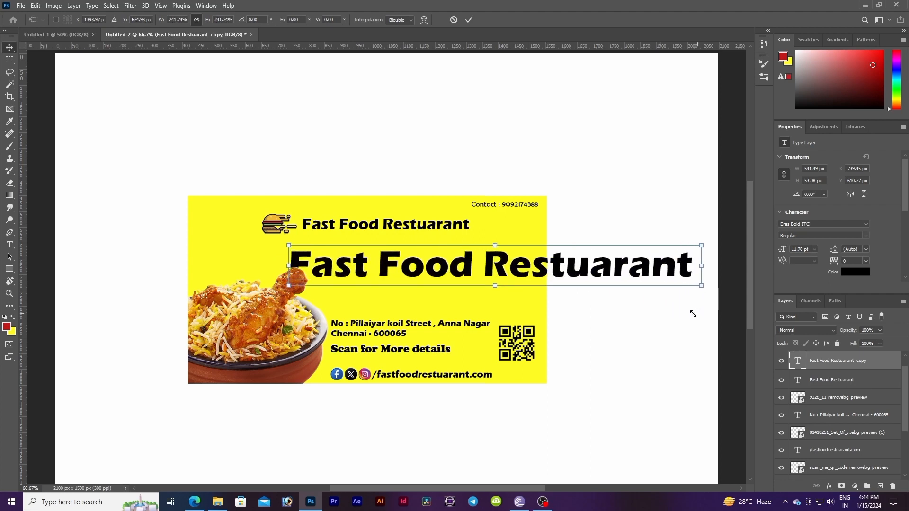
pyautogui.moveTo(562, 269); pyautogui.dragTo(461, 268)
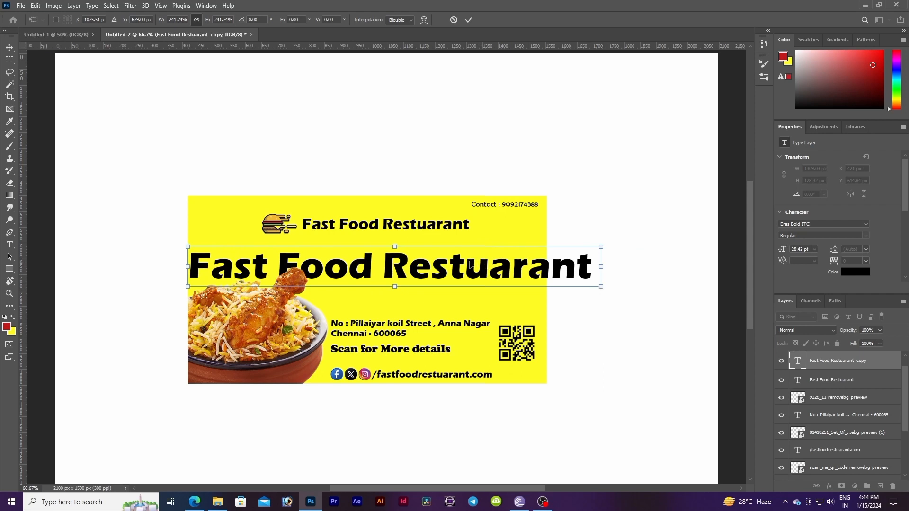
pyautogui.moveTo(463, 264); pyautogui.dragTo(462, 264)
pyautogui.moveTo(602, 286); pyautogui.dragTo(552, 282)
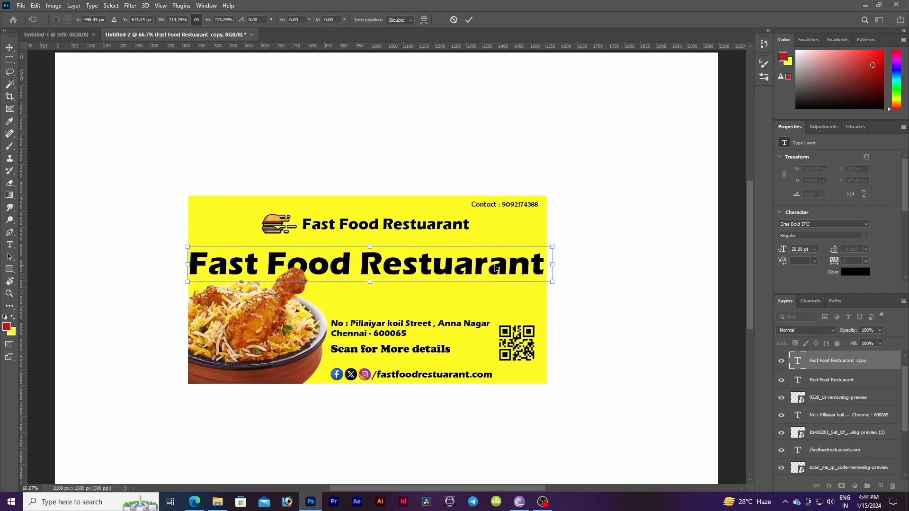
# Step: Set the duplicated heading's opacity to 27% and commit the transform
pyautogui.click(878, 331)
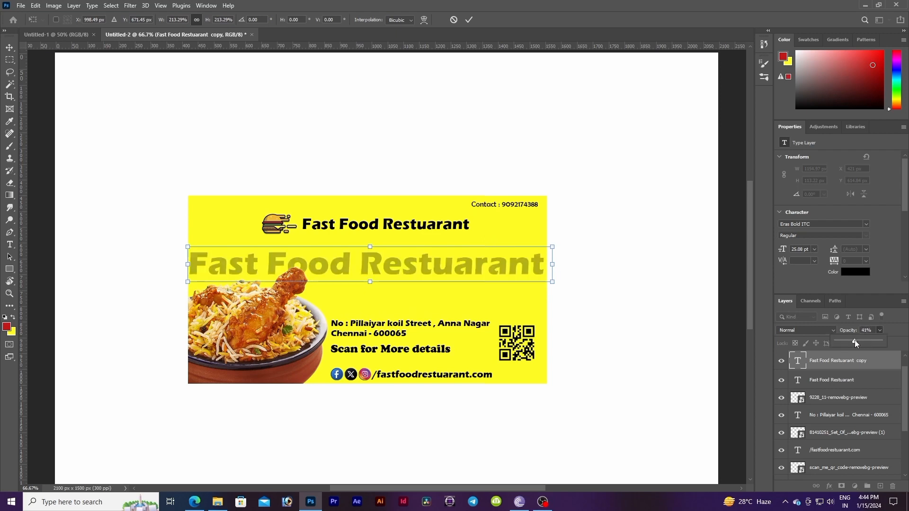
pyautogui.moveTo(850, 344); pyautogui.dragTo(847, 342)
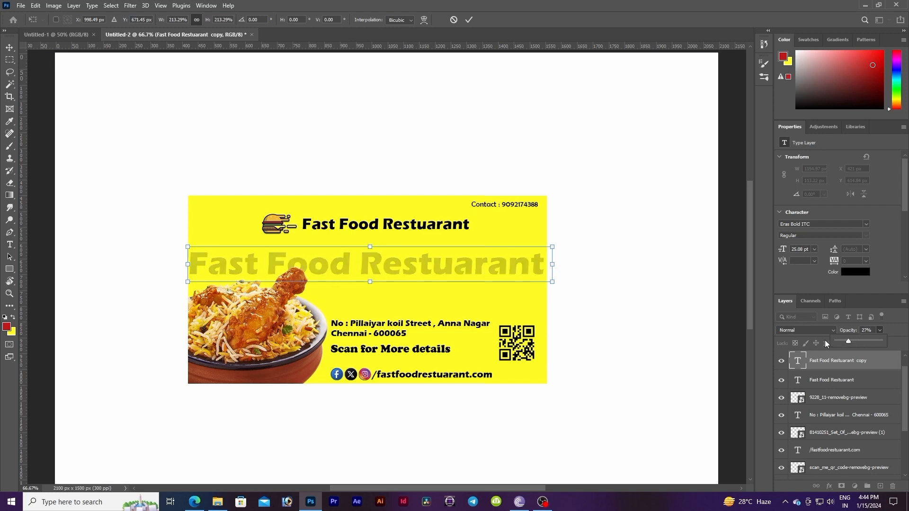
pyautogui.press('Return')
pyautogui.click(494, 292)
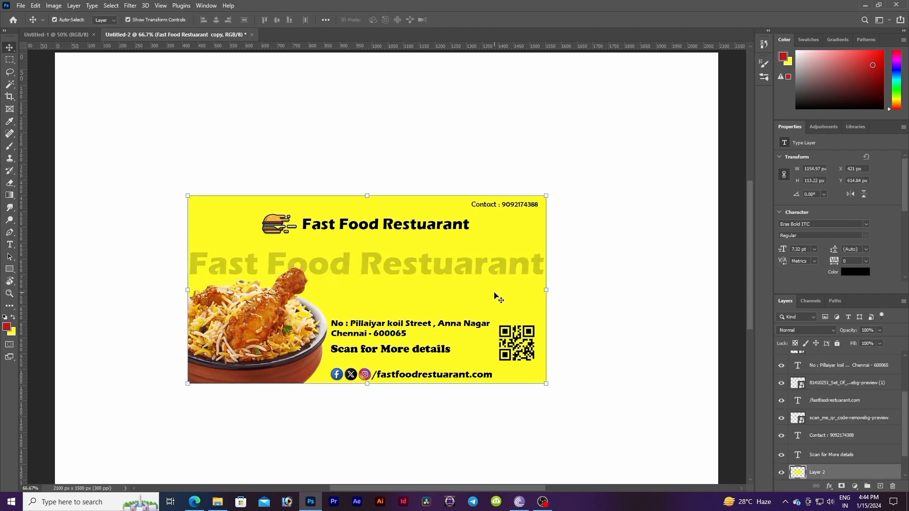
# Step: Move the original heading down slightly and enlarge it to about 116%
pyautogui.moveTo(399, 225); pyautogui.dragTo(400, 231)
pyautogui.moveTo(470, 235); pyautogui.dragTo(488, 239)
pyautogui.moveTo(433, 229); pyautogui.dragTo(426, 227)
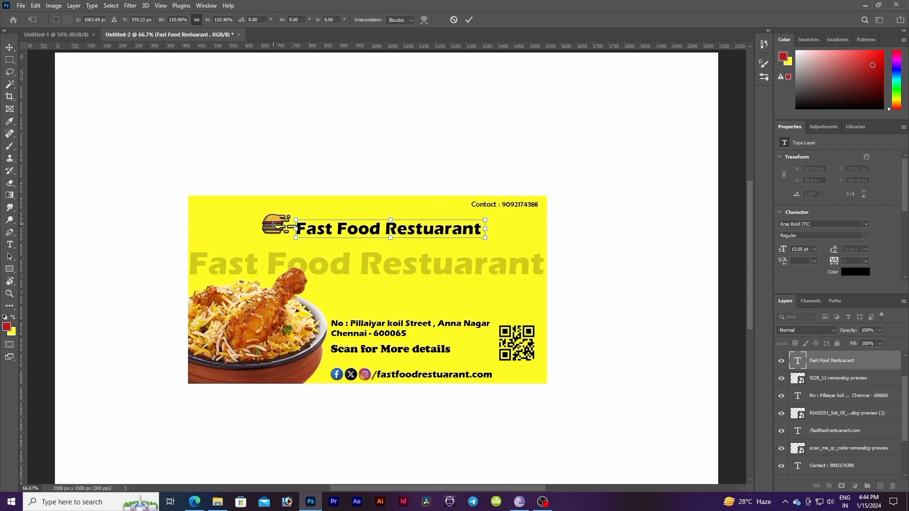
pyautogui.moveTo(486, 238); pyautogui.dragTo(494, 238)
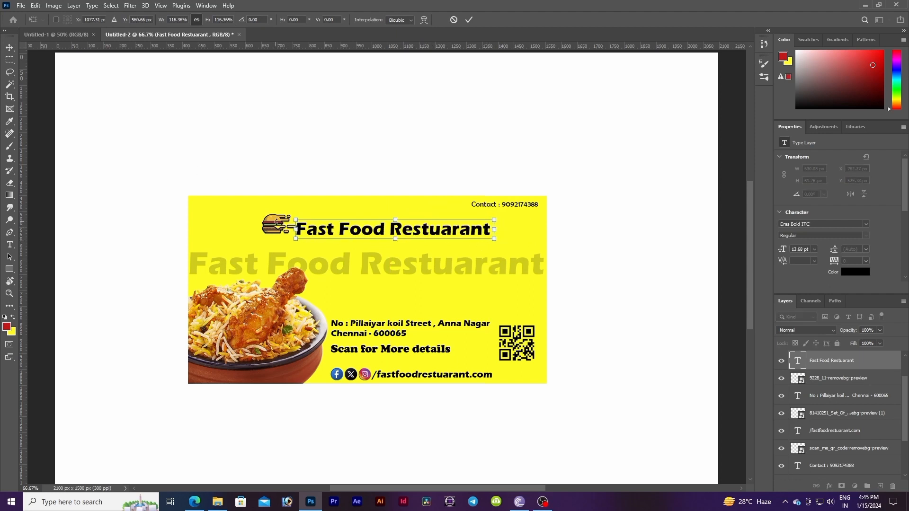
pyautogui.press('Return')
# Step: Enlarge the burger logo slightly and scale the heading to about 106%, shifting it left beside the logo
pyautogui.moveTo(276, 222); pyautogui.dragTo(297, 246)
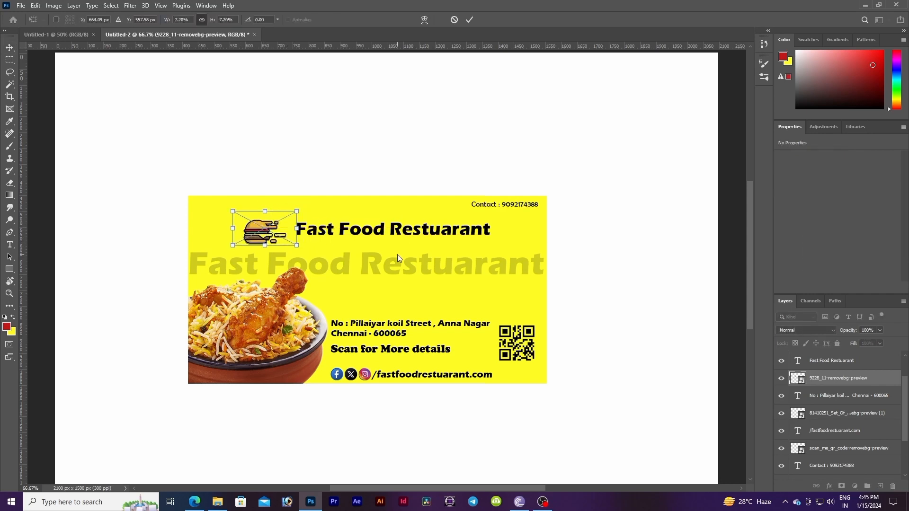
pyautogui.press('Return')
pyautogui.doubleClick(351, 229)
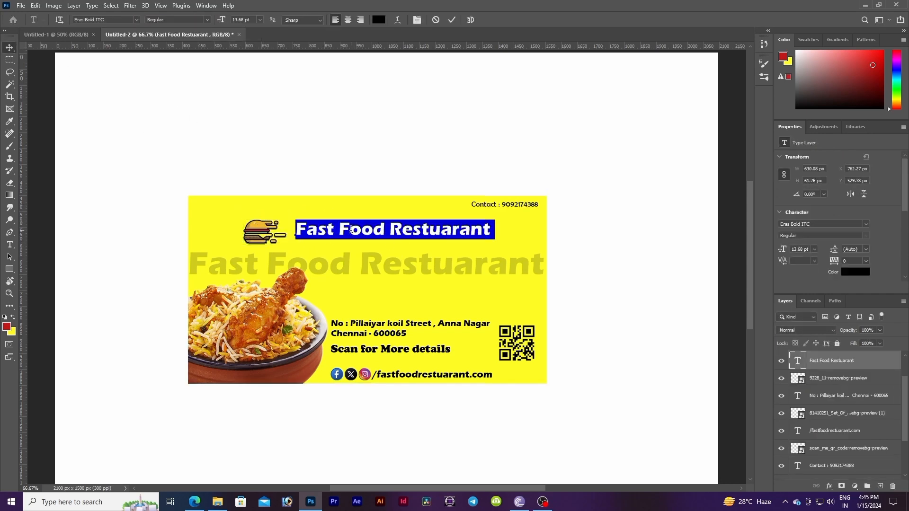
pyautogui.click(9, 48)
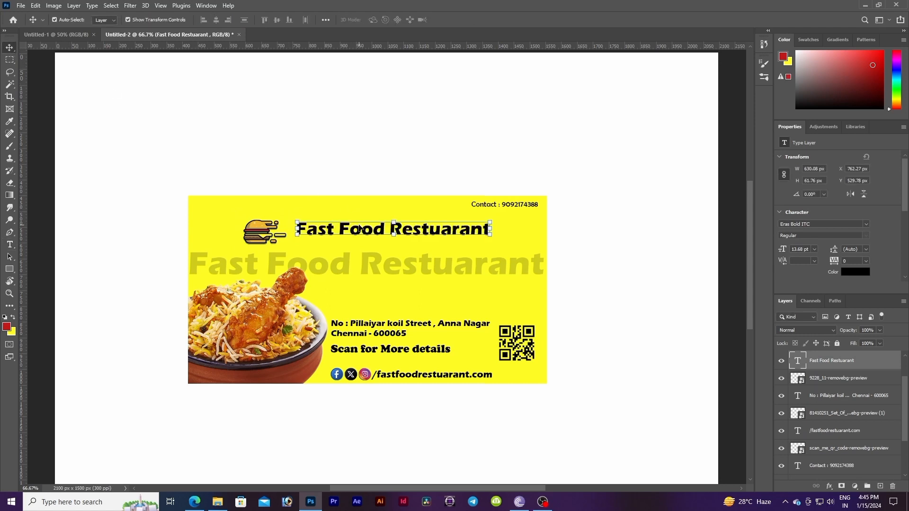
pyautogui.moveTo(360, 229); pyautogui.dragTo(357, 233)
pyautogui.moveTo(490, 240); pyautogui.dragTo(504, 243)
pyautogui.moveTo(458, 231); pyautogui.dragTo(453, 230)
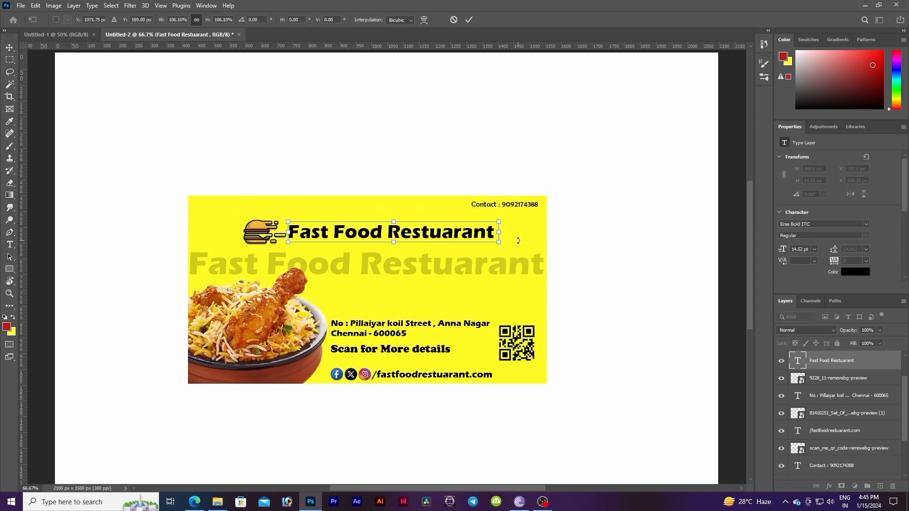
pyautogui.press('Return')
pyautogui.keyDown('ctrl'); pyautogui.click(599, 239); pyautogui.keyUp('ctrl')
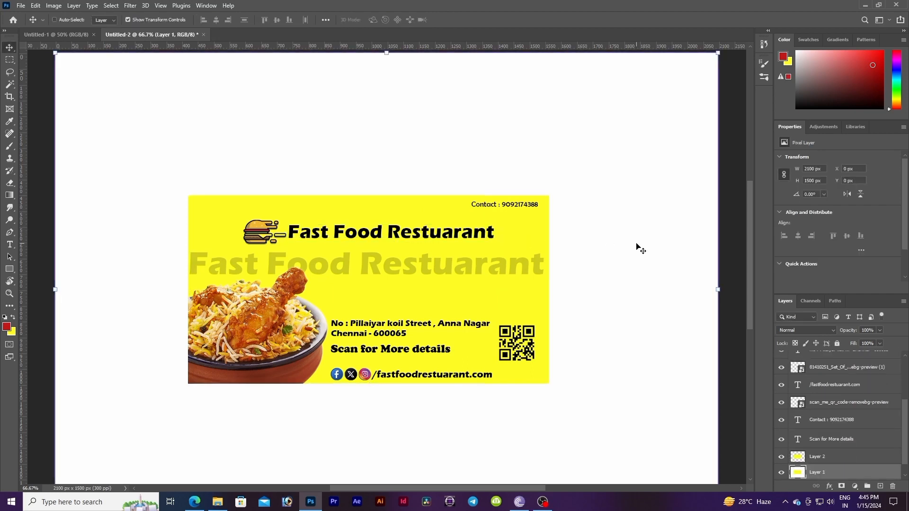
pyautogui.press('Up')
pyautogui.press('Up')
pyautogui.press('Up')
pyautogui.press('Up')
pyautogui.press('Up')
pyautogui.press('Up')
pyautogui.press('Up')
pyautogui.press('Up')
pyautogui.press('Up')
pyautogui.press('Up')
pyautogui.press('Up')
pyautogui.press('Up')
pyautogui.press('Up')
pyautogui.press('Up')
pyautogui.press('Up')
pyautogui.press('Up')
pyautogui.press('Up')
pyautogui.press('Up')
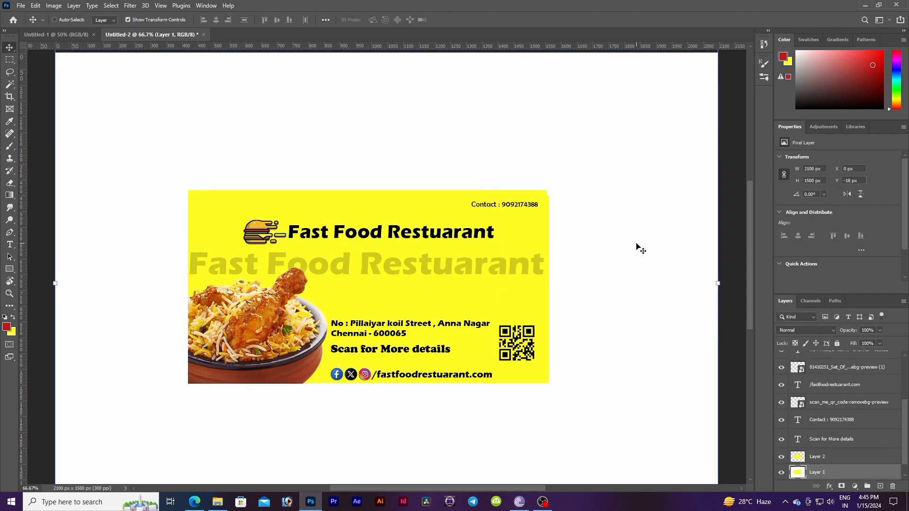
pyautogui.hotkey('ctrl', 'z')
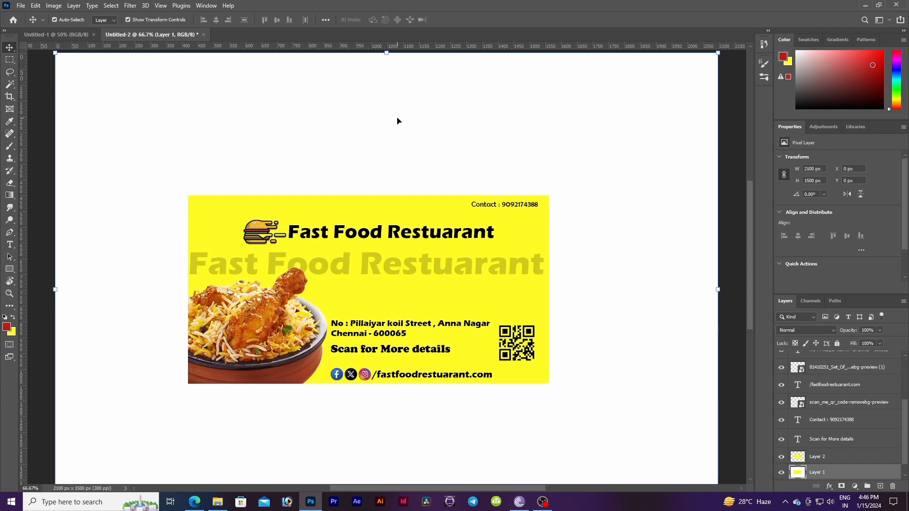
# Step: Save the document to the Desktop as a Photoshop file named "Visiting card design" with maximize compatibility
pyautogui.hotkey('ctrl', 's')
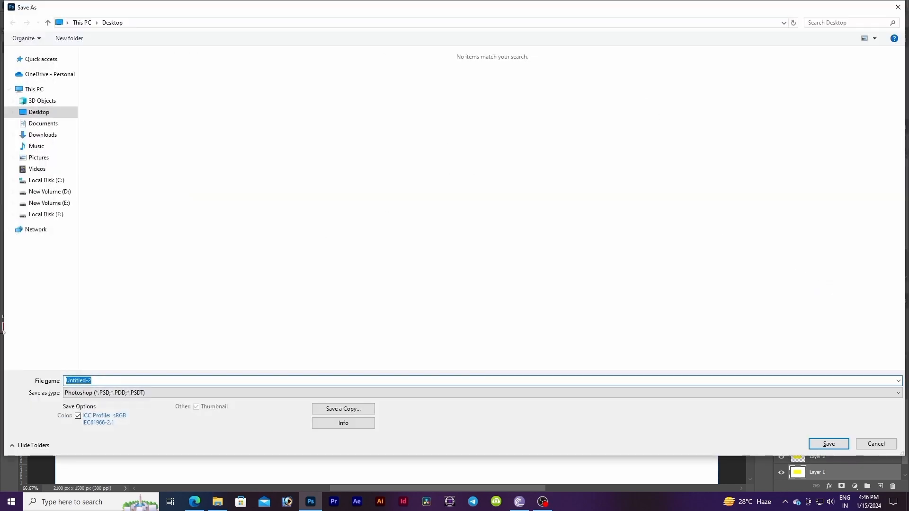
pyautogui.click(116, 381)
pyautogui.press('BackSpace')
pyautogui.press('BackSpace')
pyautogui.press('BackSpace')
pyautogui.press('BackSpace')
pyautogui.press('BackSpace')
pyautogui.press('BackSpace')
pyautogui.press('BackSpace')
pyautogui.press('BackSpace')
pyautogui.press('BackSpace')
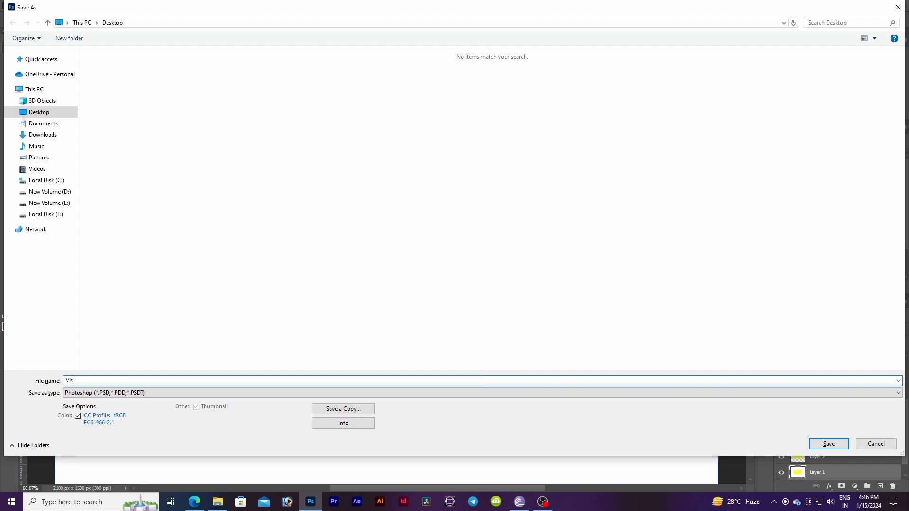
pyautogui.write('Visiting card design')
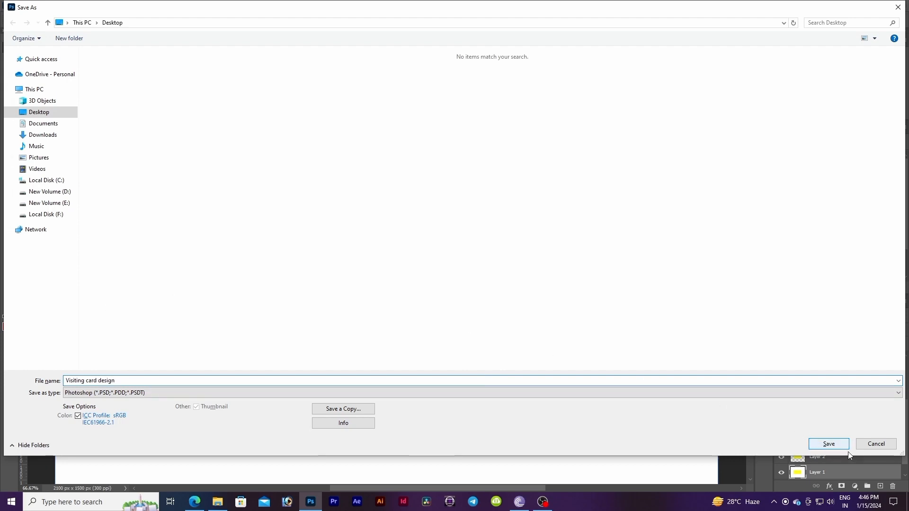
pyautogui.click(836, 445)
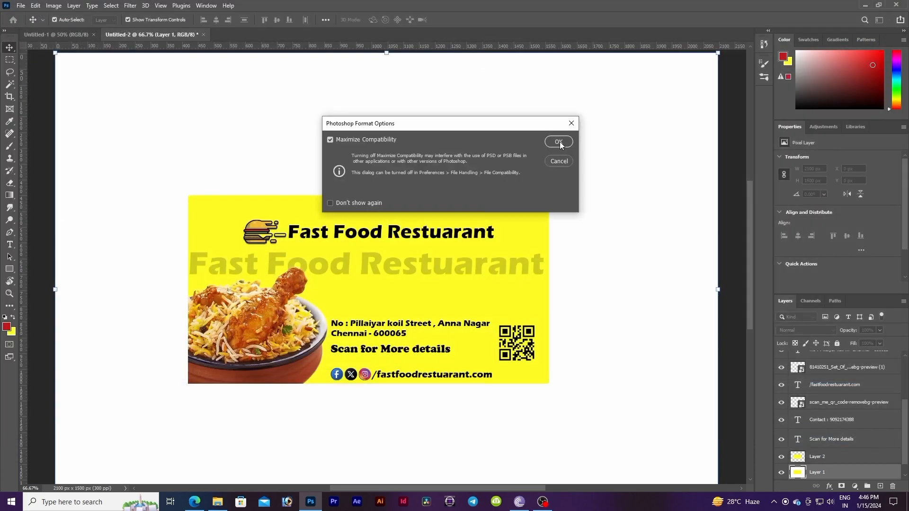
pyautogui.click(558, 141)
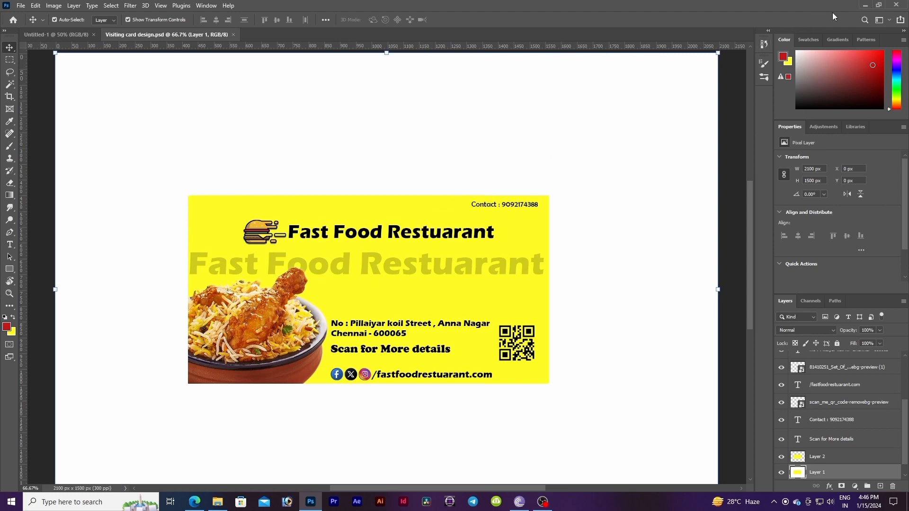
# Step: Minimize the open windows and refresh the desktop to check for the saved file
pyautogui.click(863, 6)
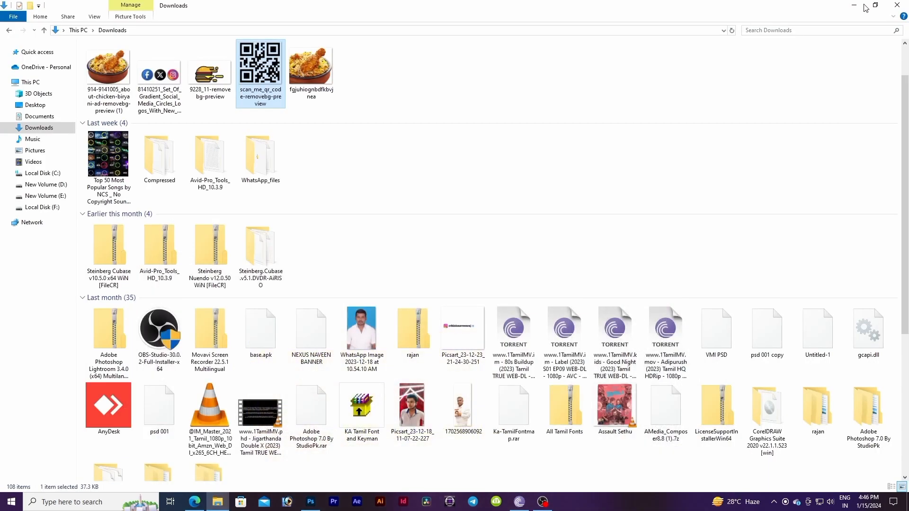
pyautogui.click(862, 6)
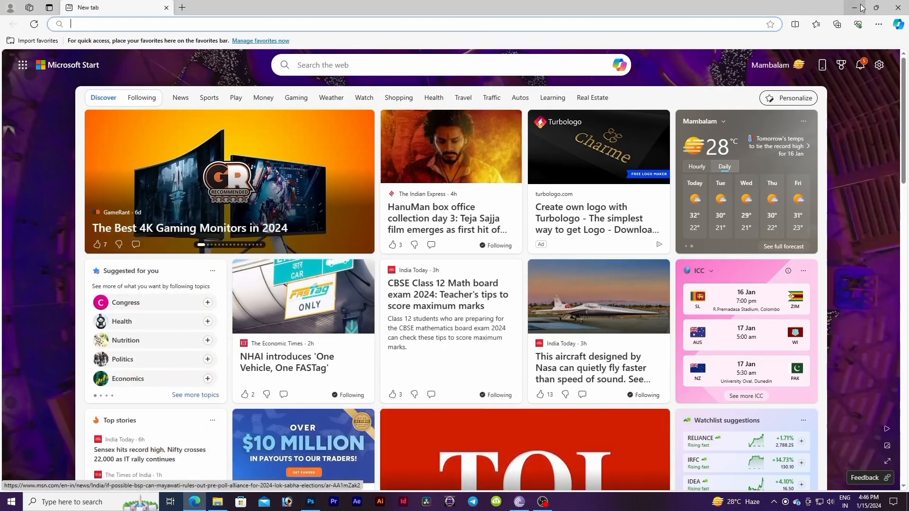
pyautogui.click(862, 7)
pyautogui.rightClick(567, 130)
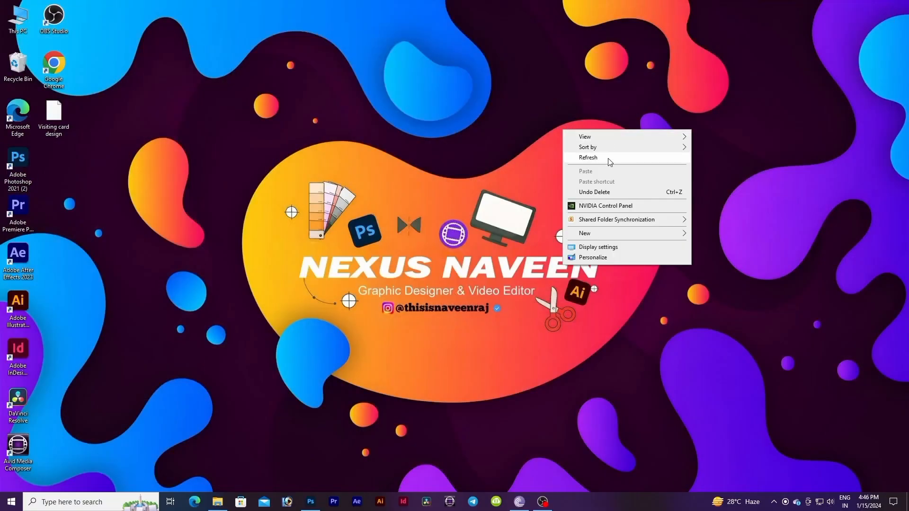
pyautogui.click(610, 159)
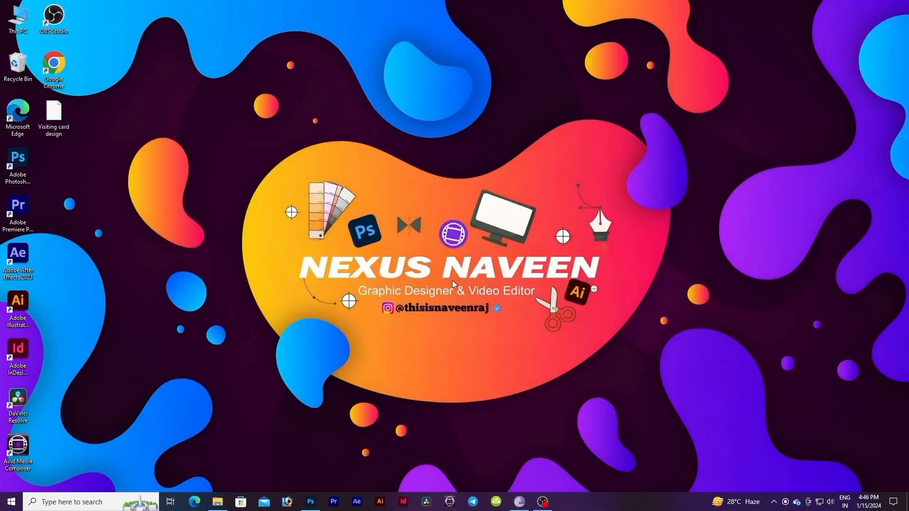
pyautogui.click(542, 501)
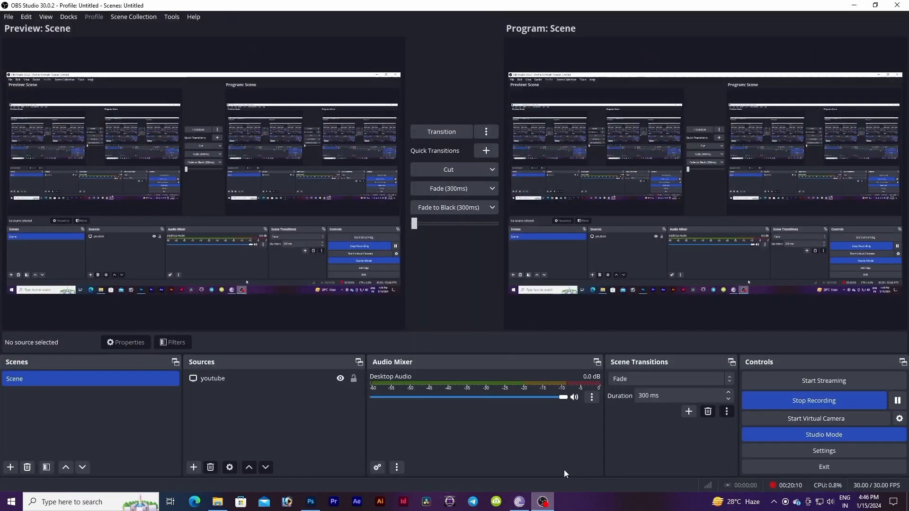